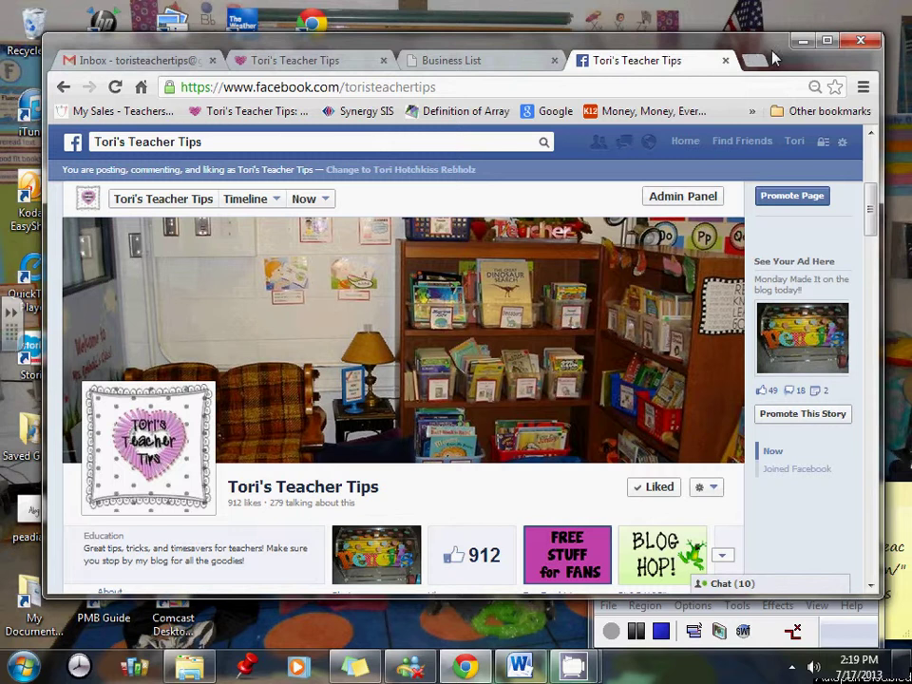
- Maximize the browser window and open the BLOG HOP!! tab of the Tori's Teacher Tips Facebook page
left_click_drag(774, 59, 779, 39)
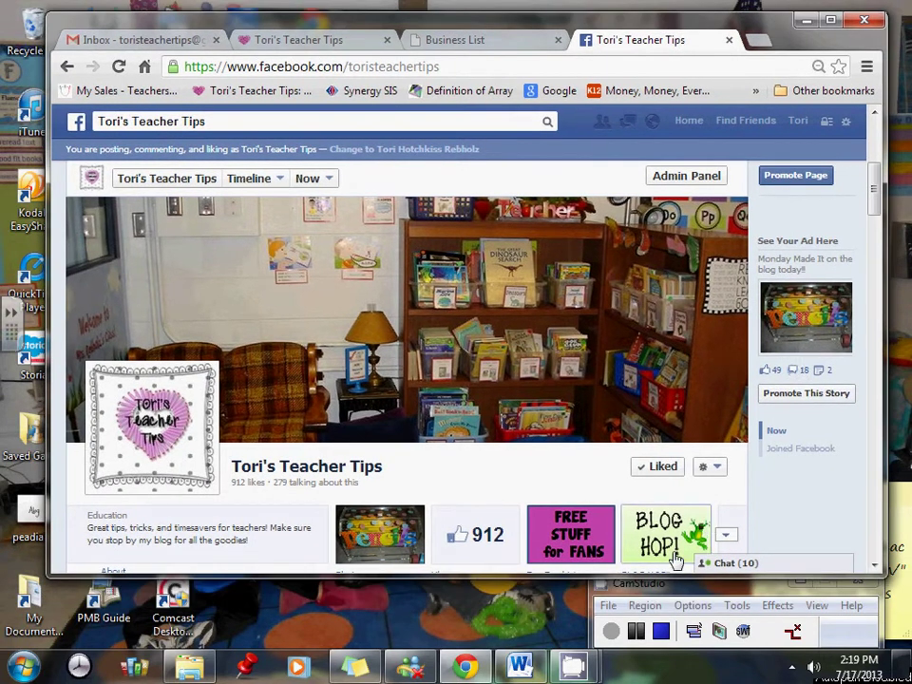
left_click_drag(839, 29, 827, 64)
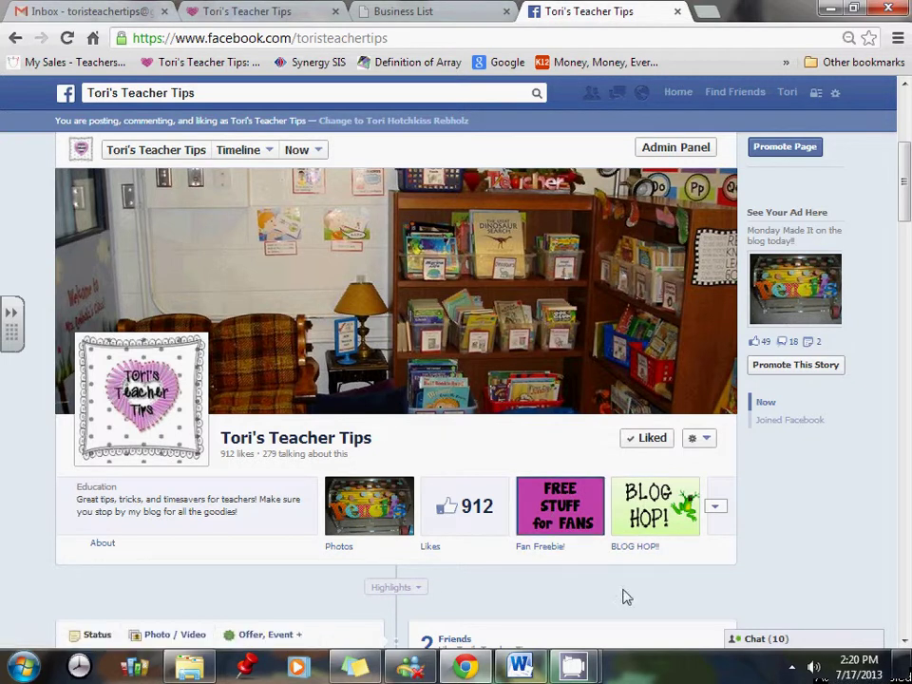
left_click(659, 510)
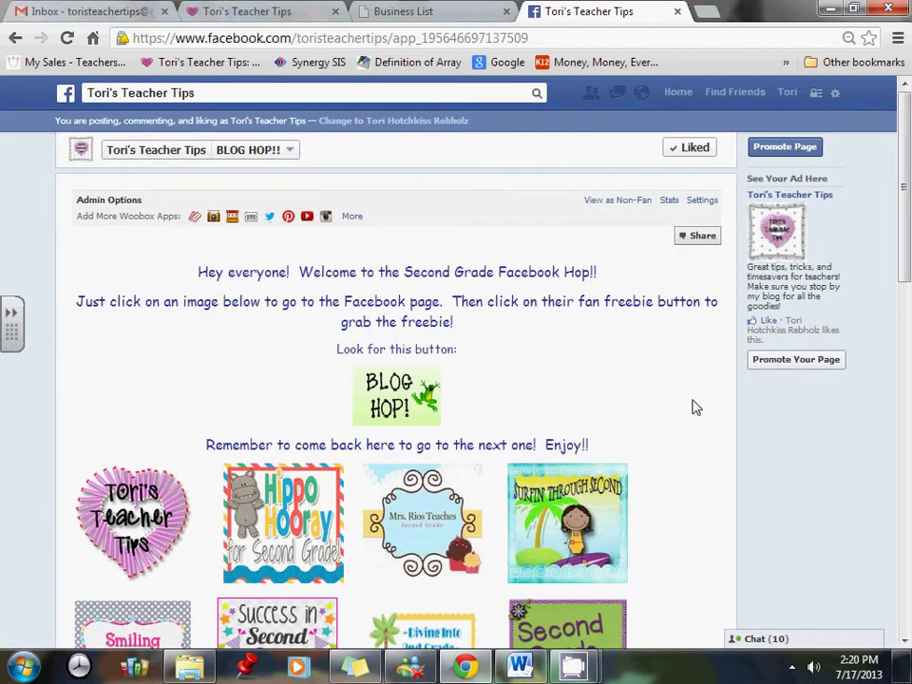
- Look through the grid of participating blogs on the hop page and open the Teaching Little Miracles page
scroll(690, 407, "down", 2)
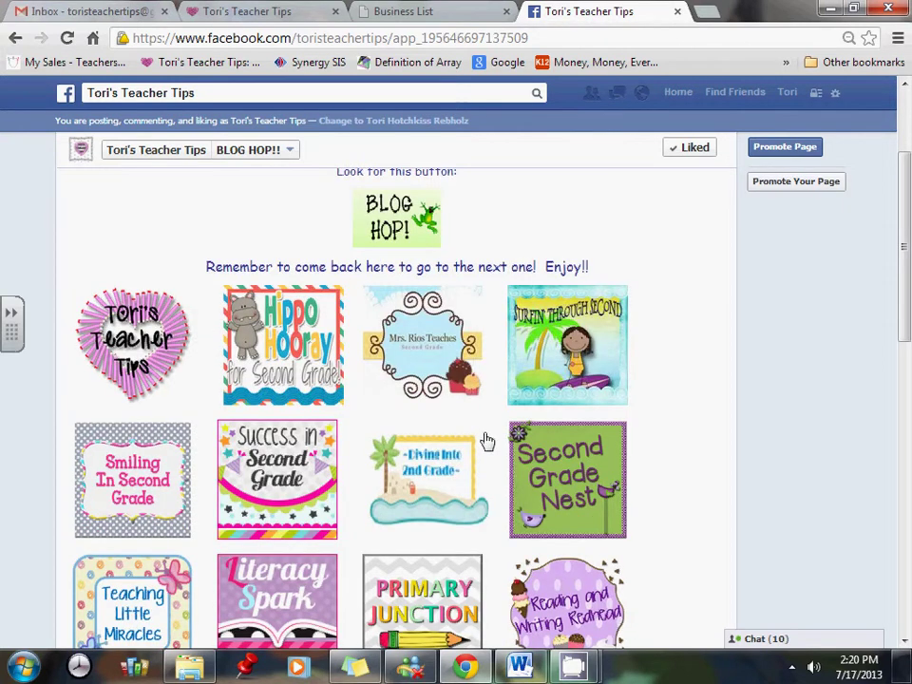
scroll(485, 440, "down", 2)
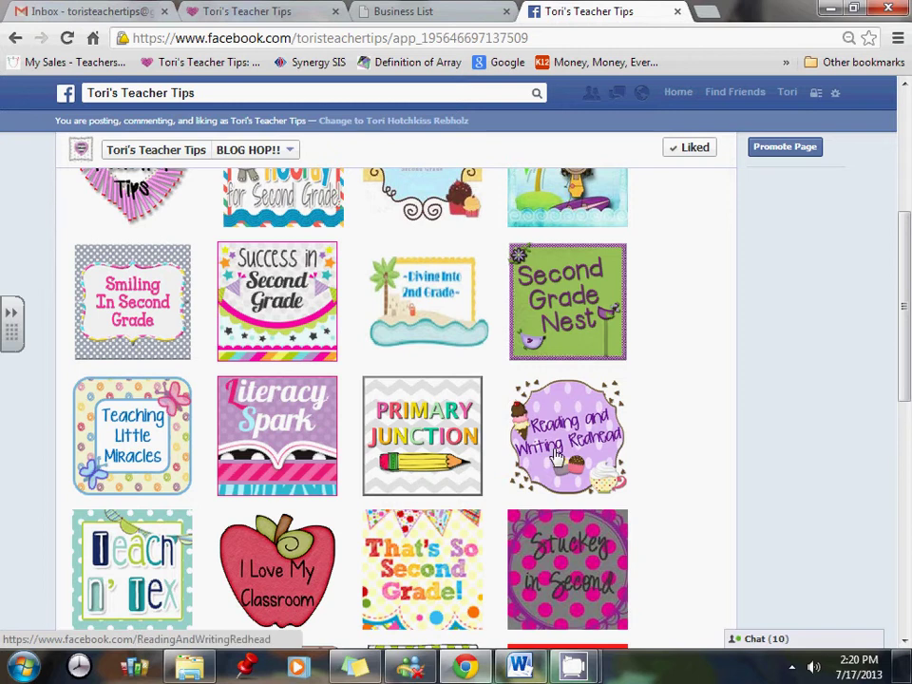
scroll(551, 453, "down", 2)
scroll(556, 457, "down", 1)
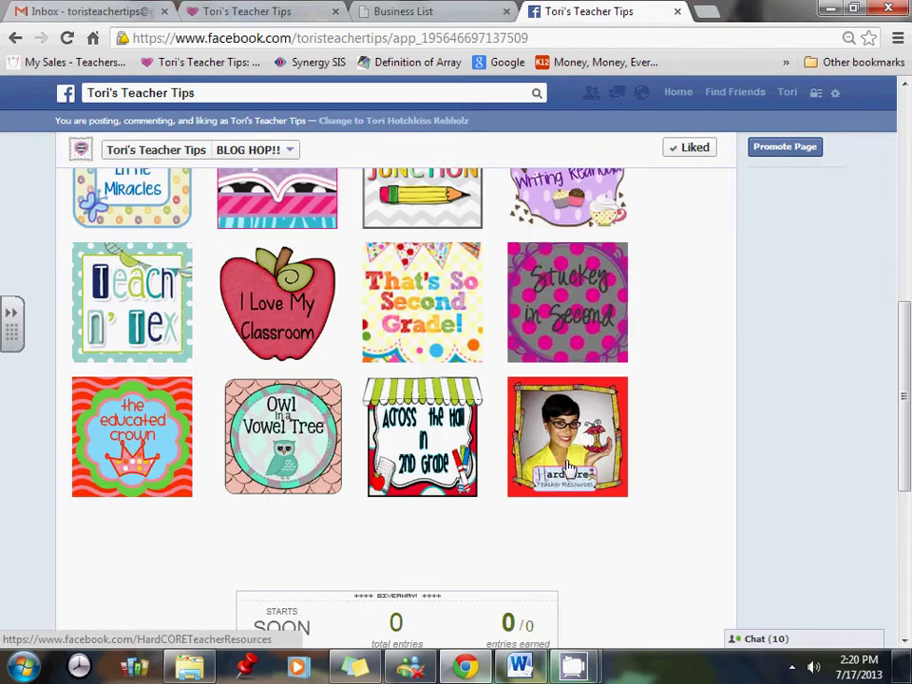
scroll(575, 466, "up", 3)
scroll(575, 465, "up", 2)
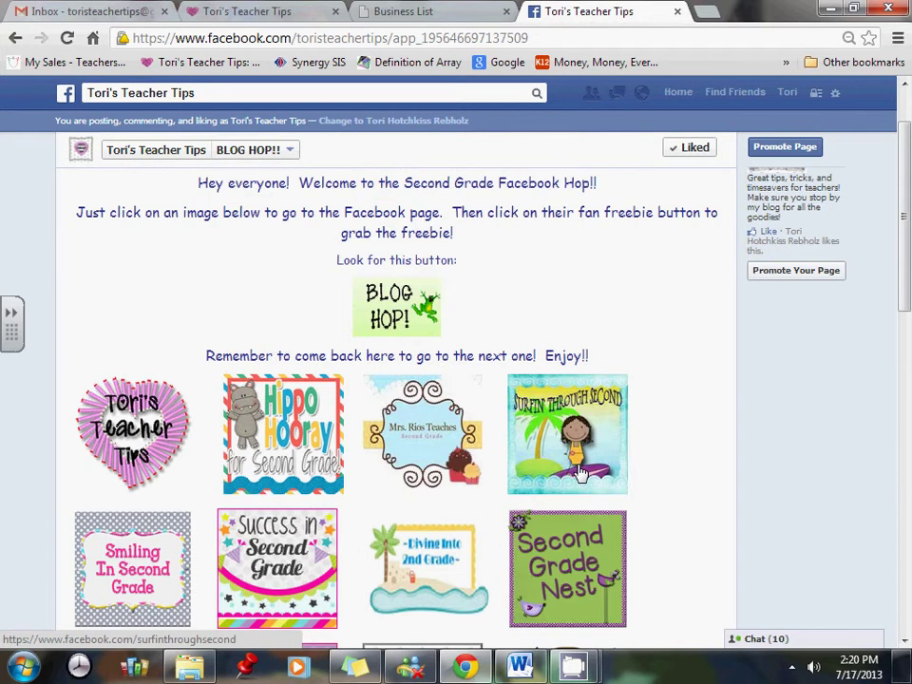
scroll(475, 442, "down", 1)
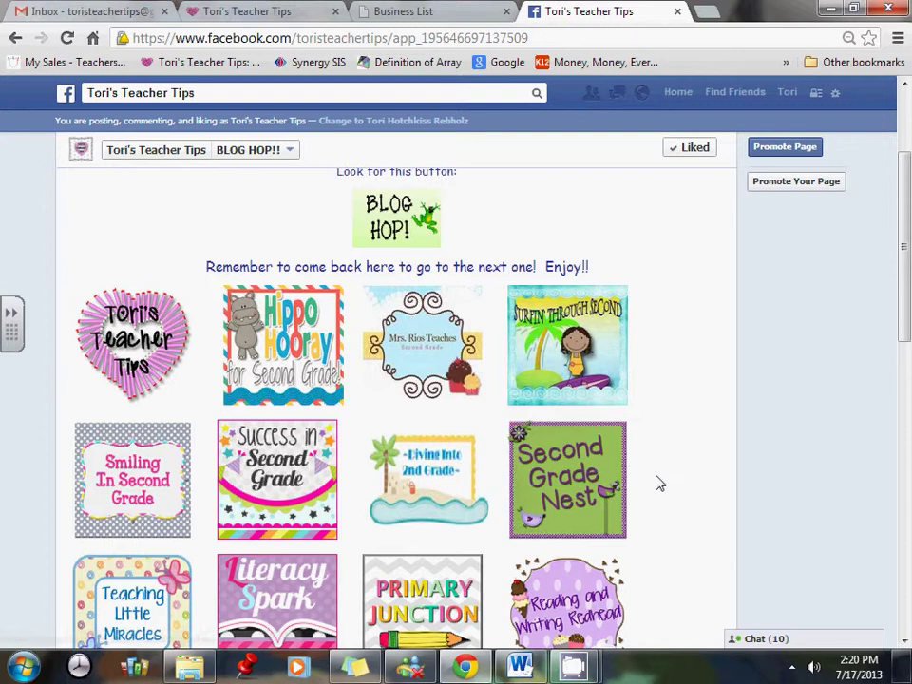
scroll(661, 484, "down", 1)
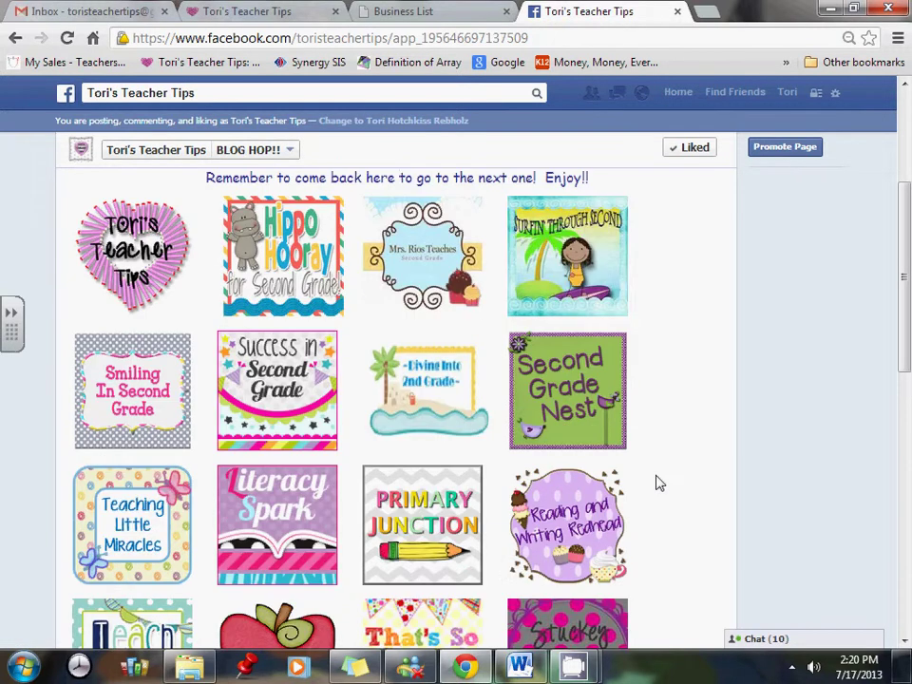
scroll(660, 483, "down", 1)
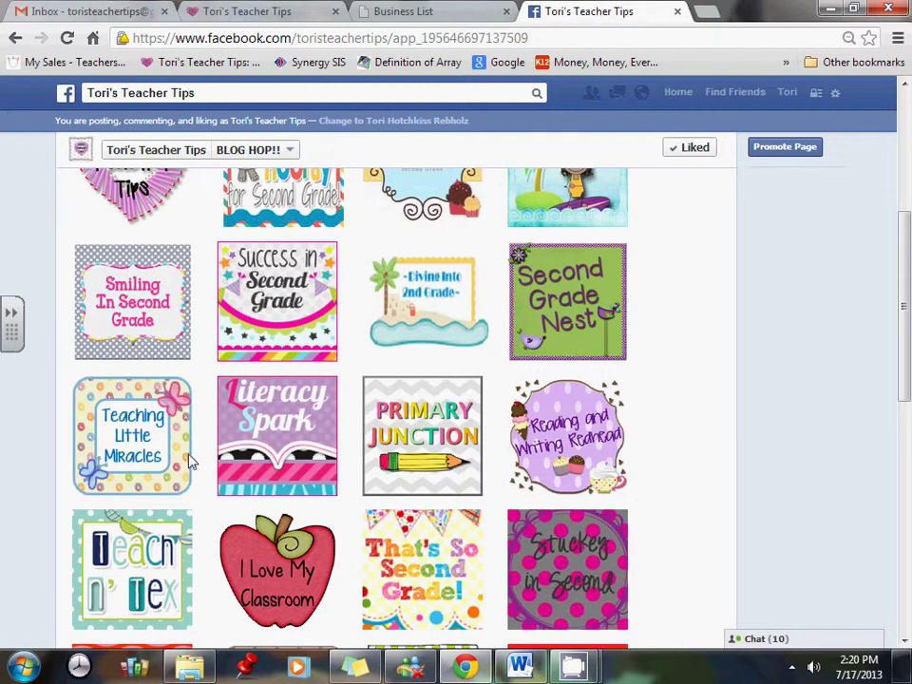
left_click(130, 423)
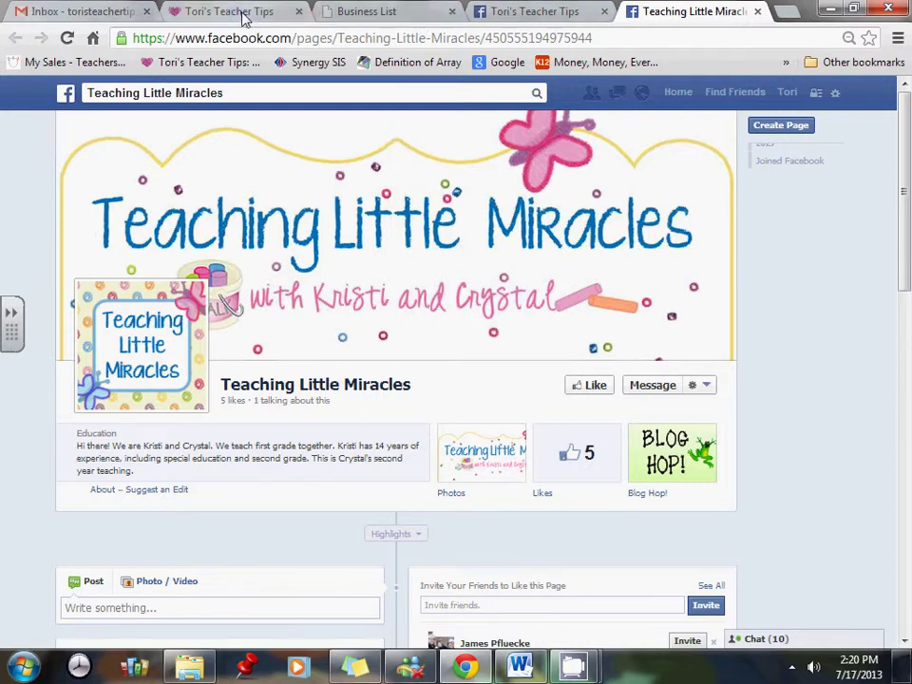
- Switch to Woobox and add a new HTML Fangate Tab to the Tori's Teacher Tips page
left_click(367, 11)
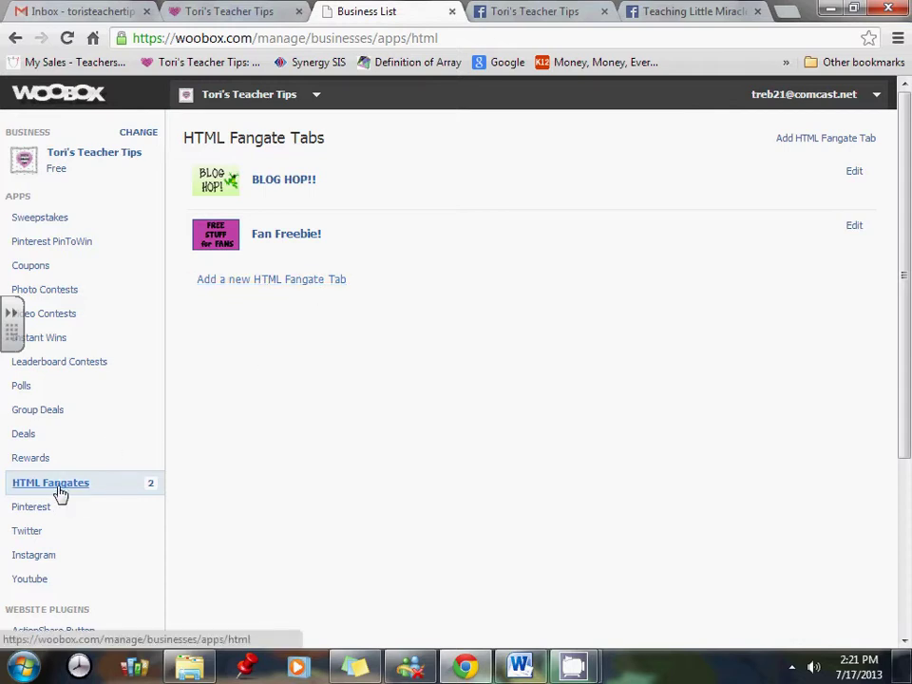
left_click(282, 289)
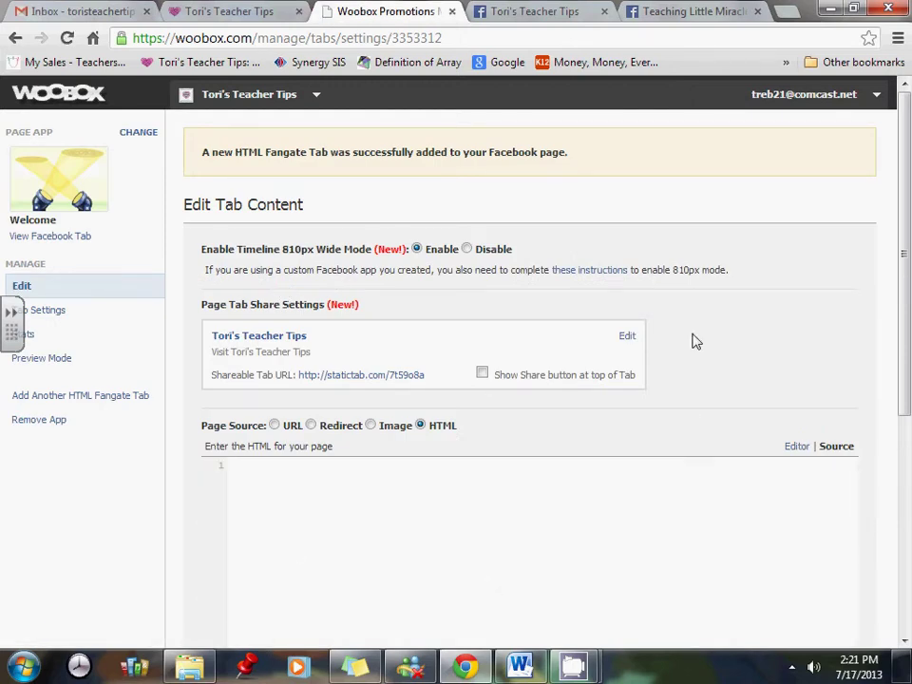
scroll(695, 342, "down", 3)
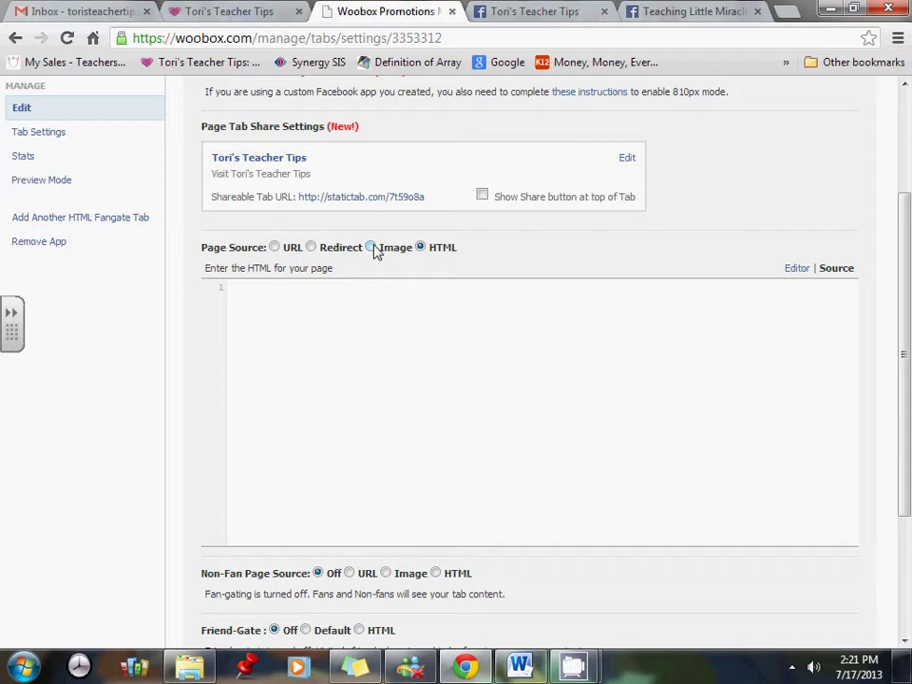
- Close the Teaching Little Miracles page and view the fan freebie tab of Across the Hall in 2nd Grade from the blog hop grid
left_click(693, 12)
left_click(757, 11)
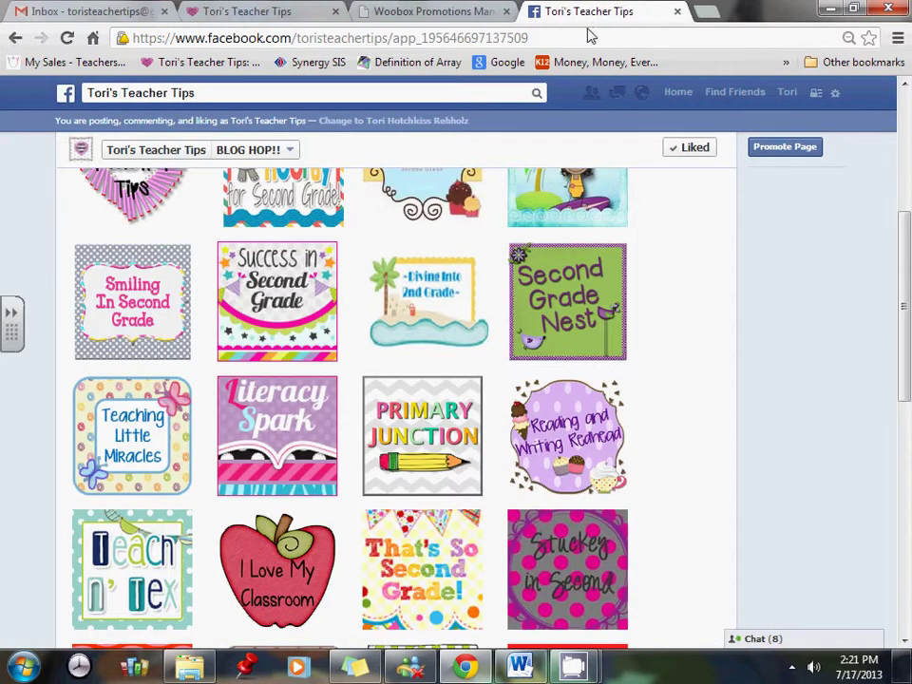
scroll(496, 478, "down", 5)
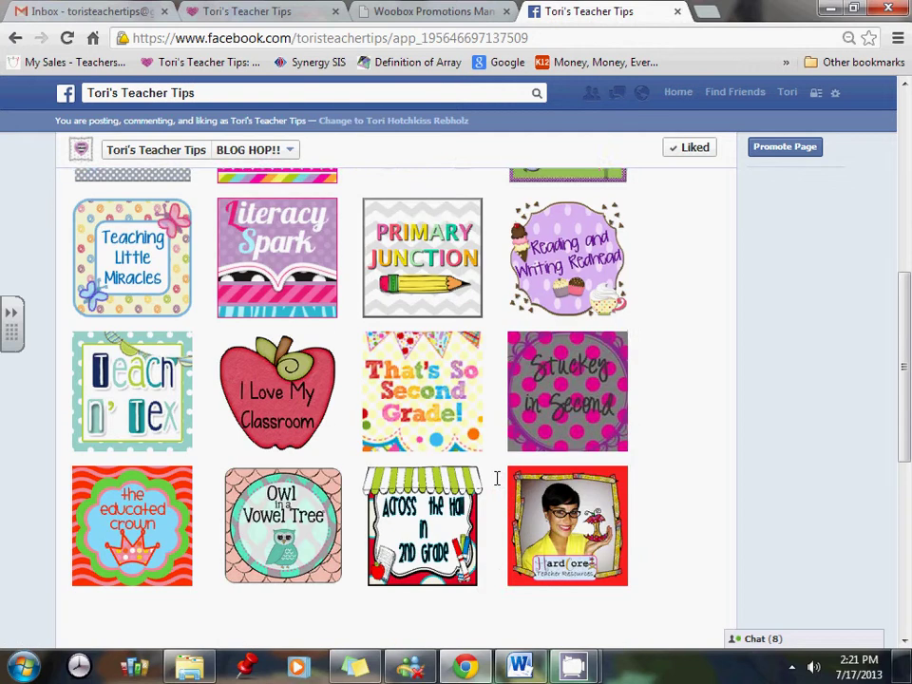
left_click(413, 422)
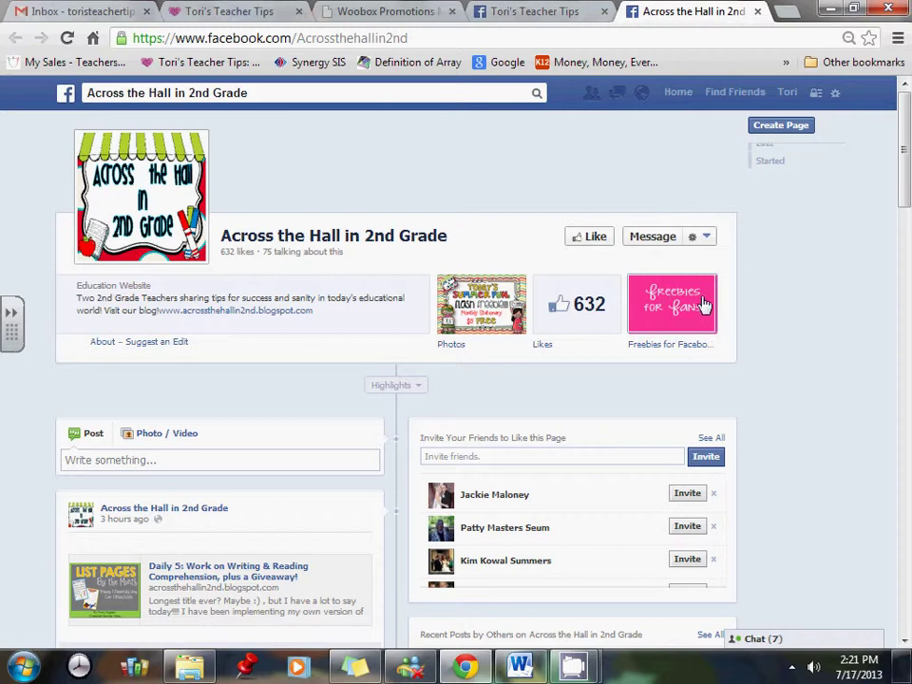
left_click(683, 307)
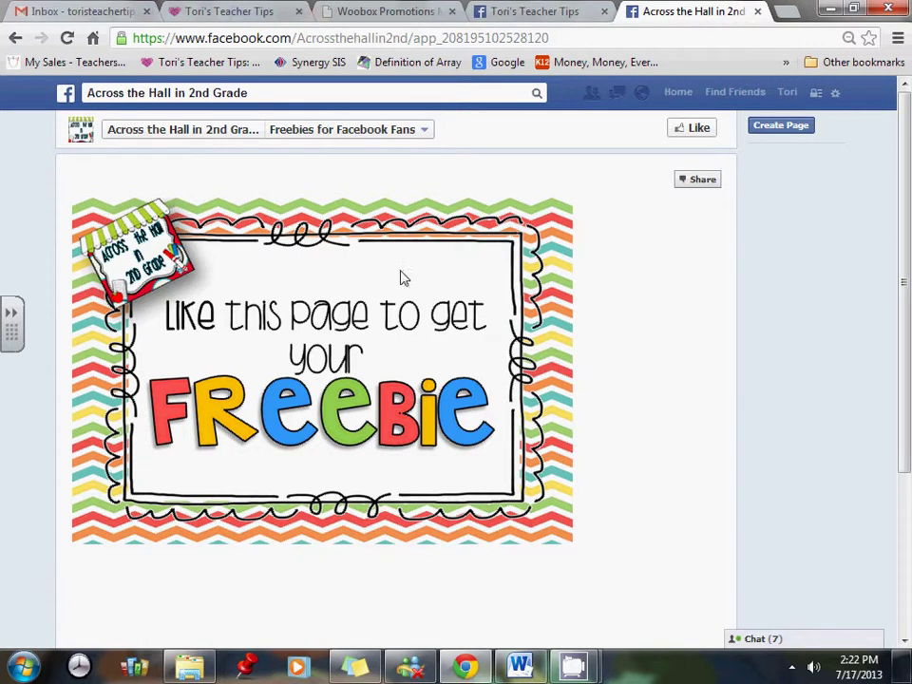
- Return to the new fangate tab's settings in Woobox and set its Page Source to Image
left_click(385, 14)
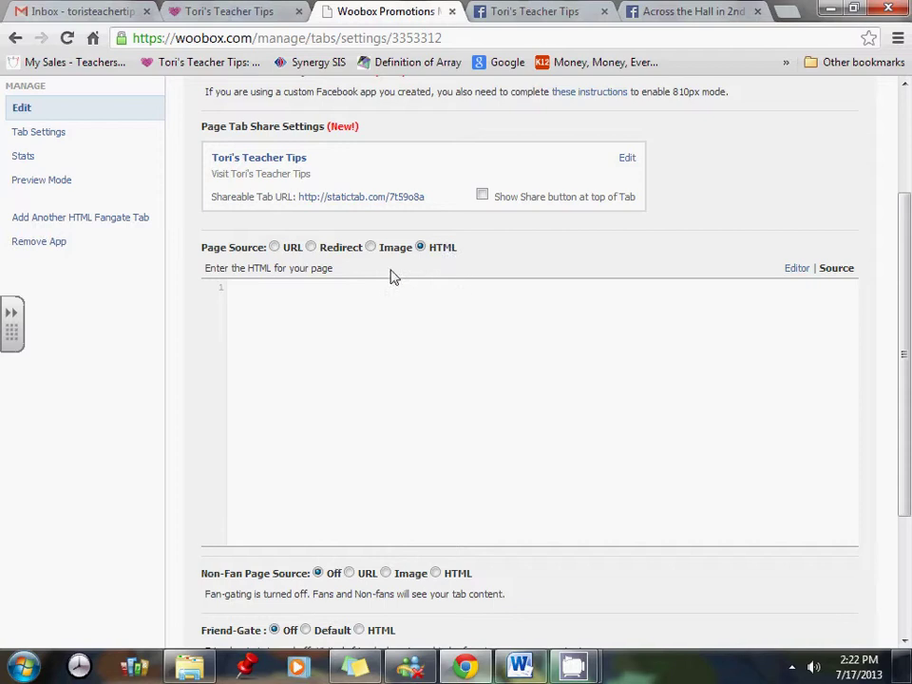
left_click(370, 248)
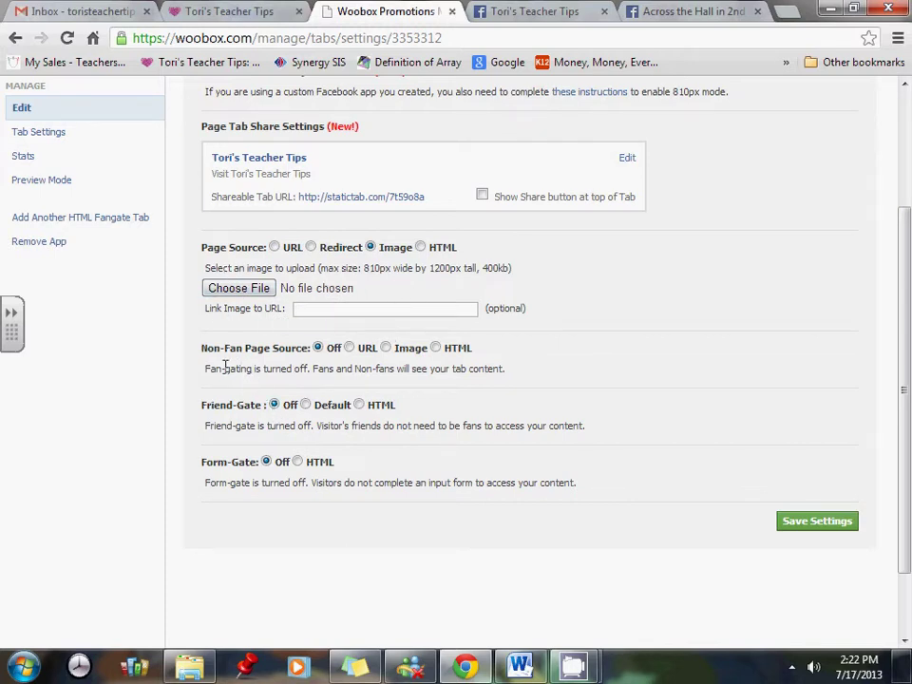
left_click_drag(220, 287, 339, 307)
- Check the fan freebie and blog hop pages on Facebook, and set the new Woobox tab's Non-Fan Page Source to Image
left_click(682, 11)
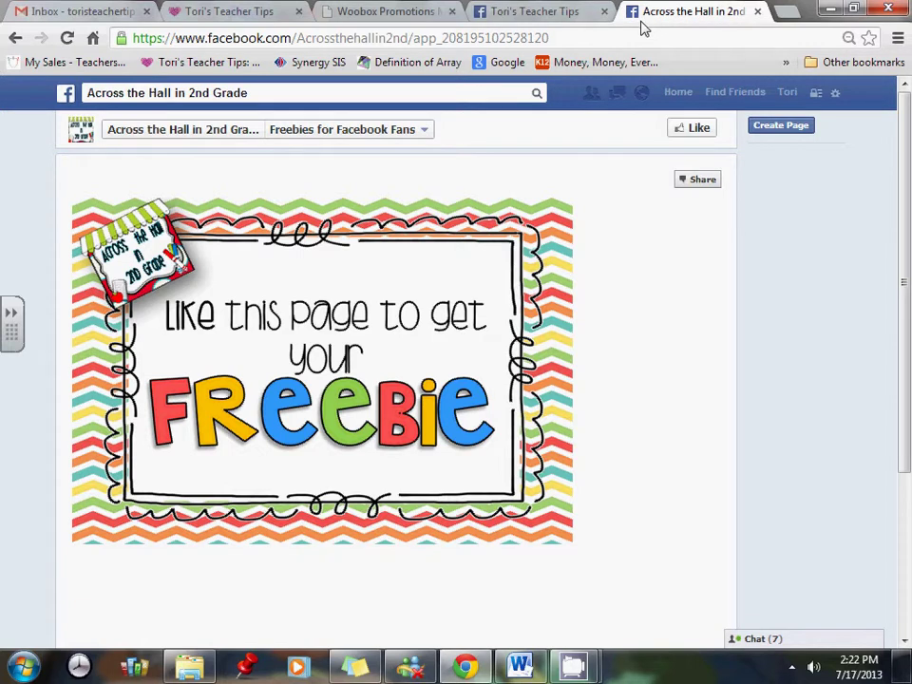
left_click(524, 17)
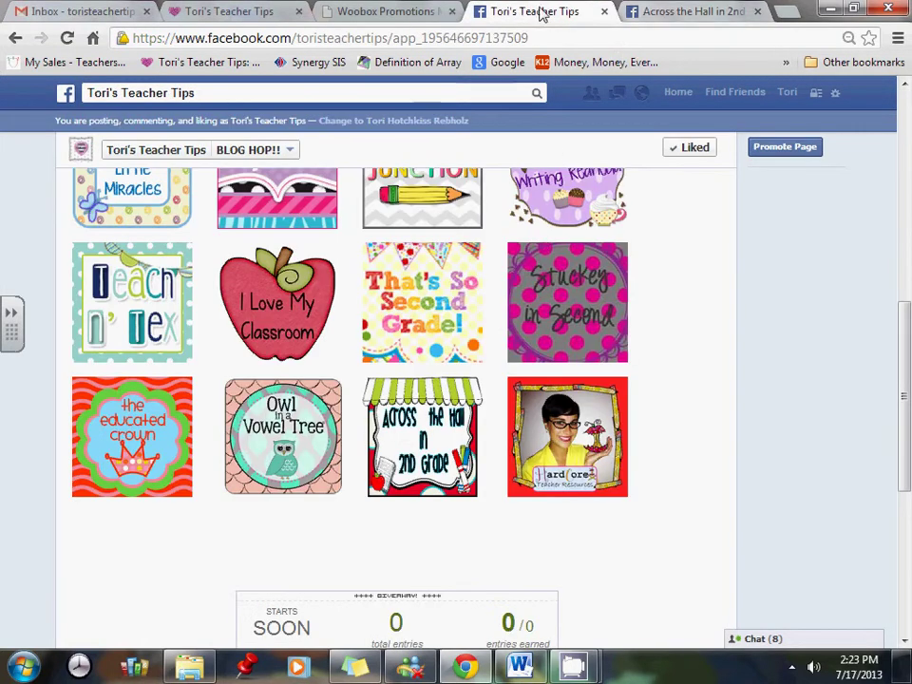
left_click(406, 12)
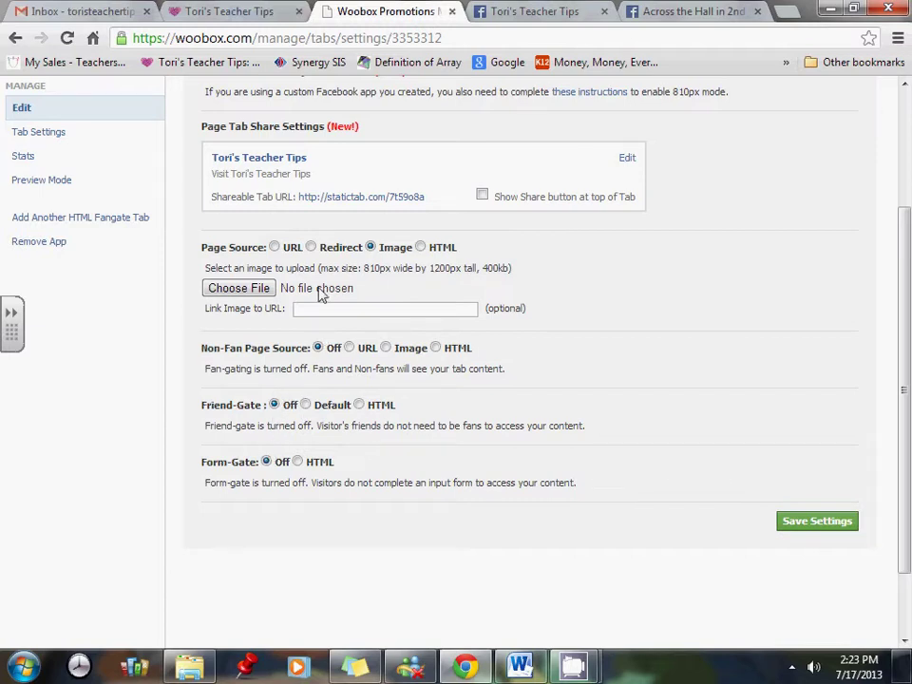
left_click(385, 348)
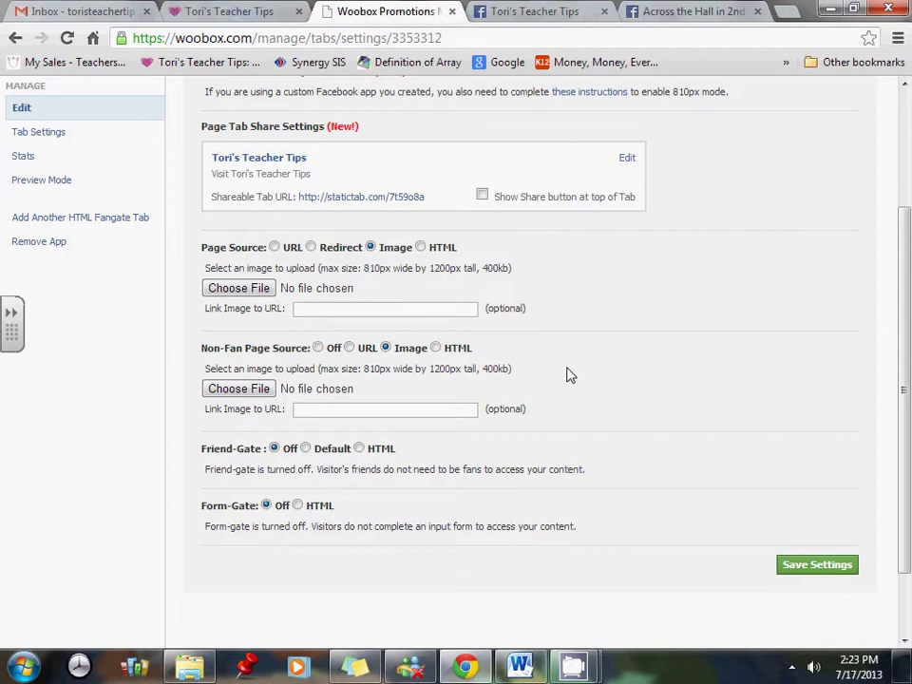
- Review the blog images and welcome text of the BLOG HOP!! page on Facebook
scroll(567, 376, "up", 3)
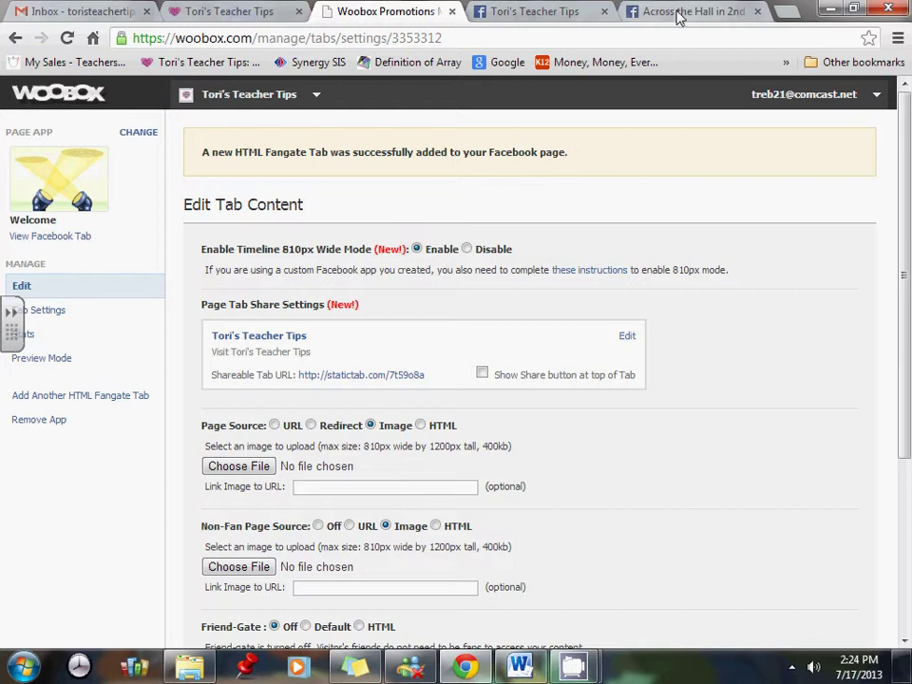
left_click(544, 14)
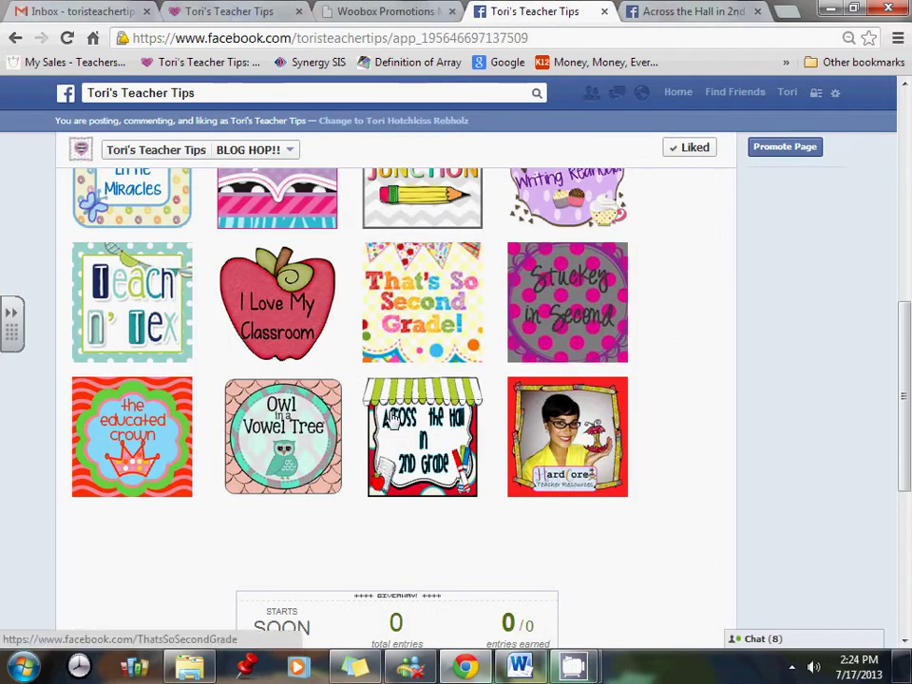
scroll(228, 276, "up", 3)
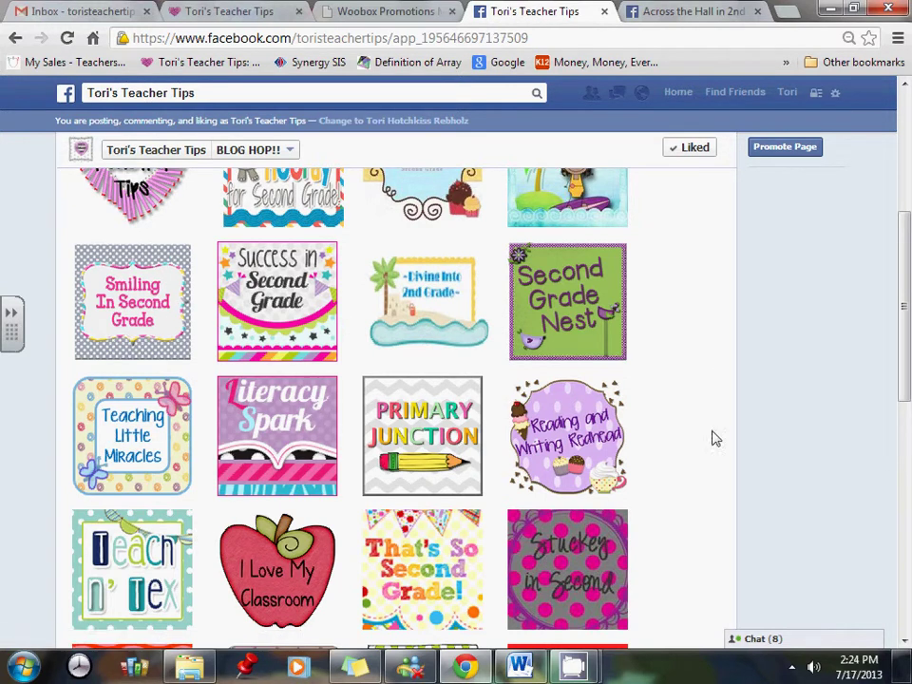
scroll(711, 436, "up", 2)
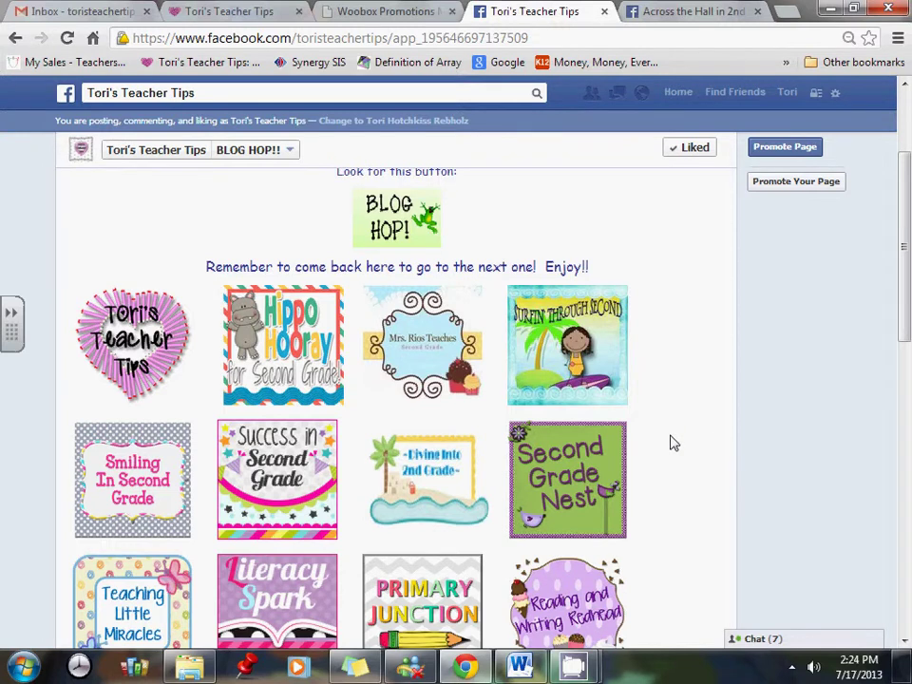
scroll(670, 443, "down", 4)
scroll(670, 443, "up", 3)
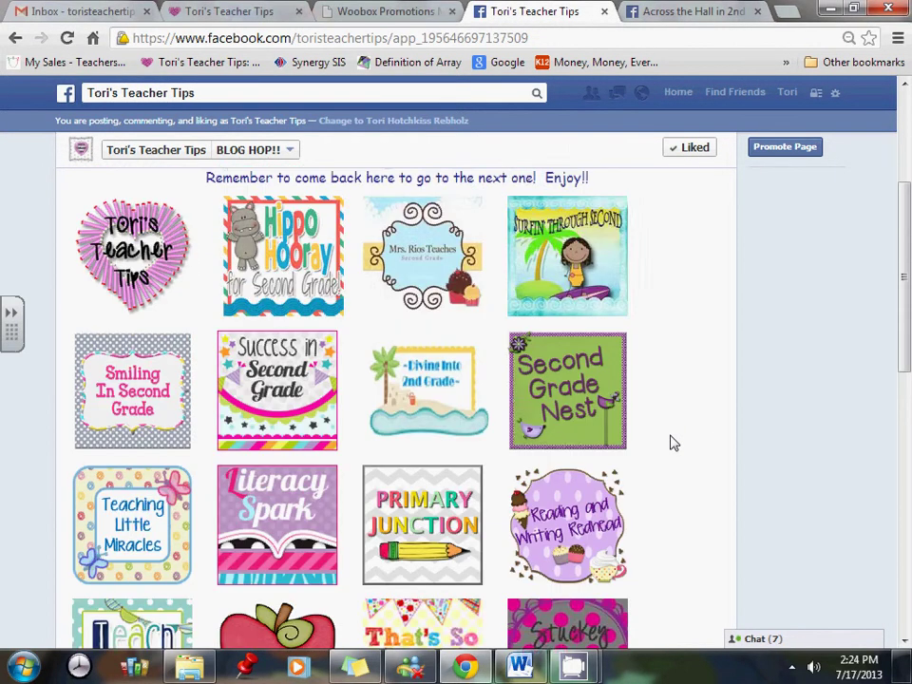
scroll(670, 443, "up", 3)
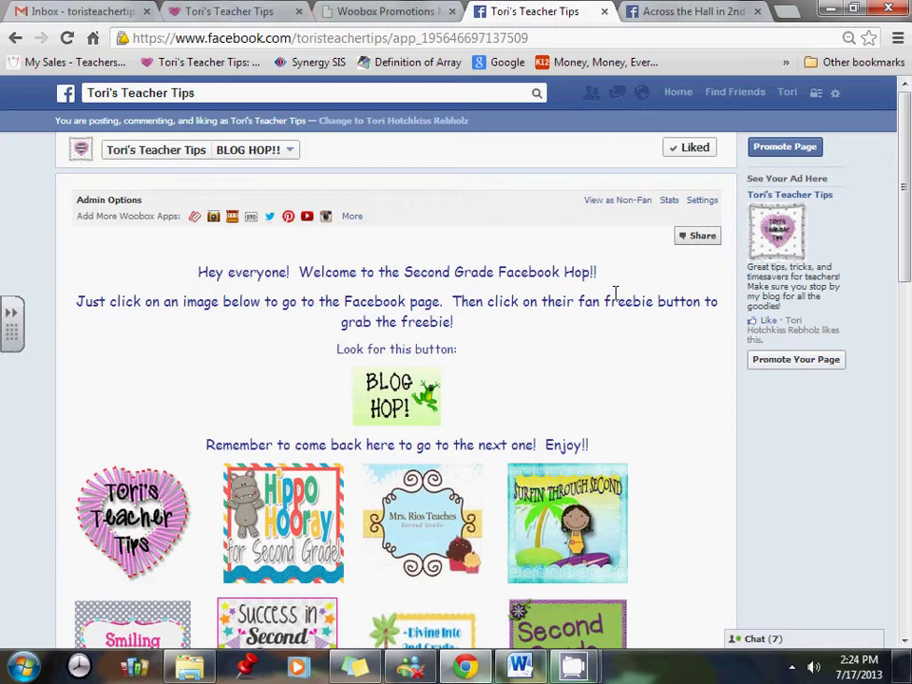
- Set the new fangate tab's Page Source to HTML in Woobox
left_click(390, 12)
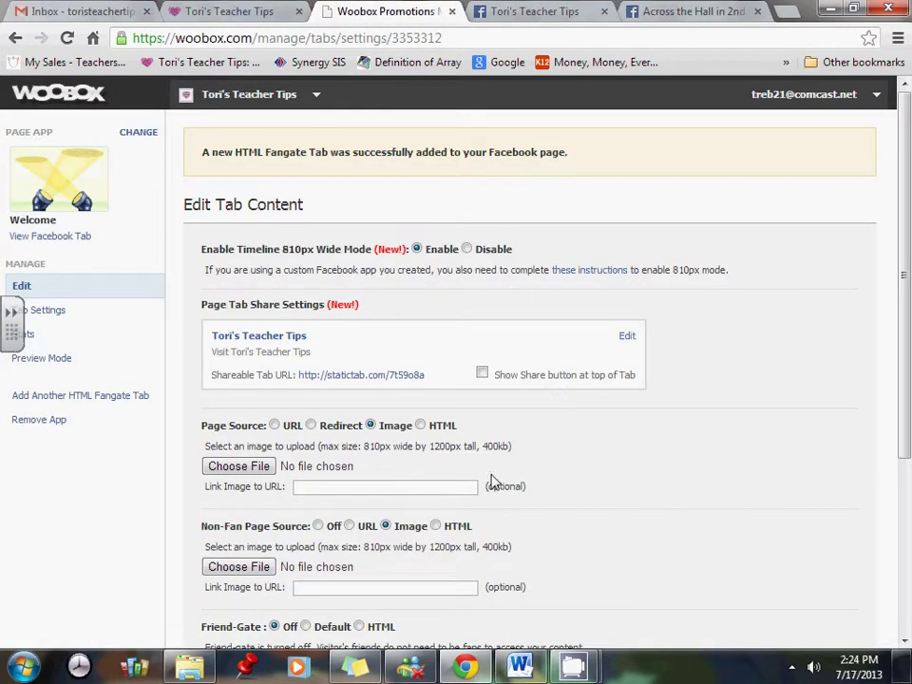
left_click(421, 427)
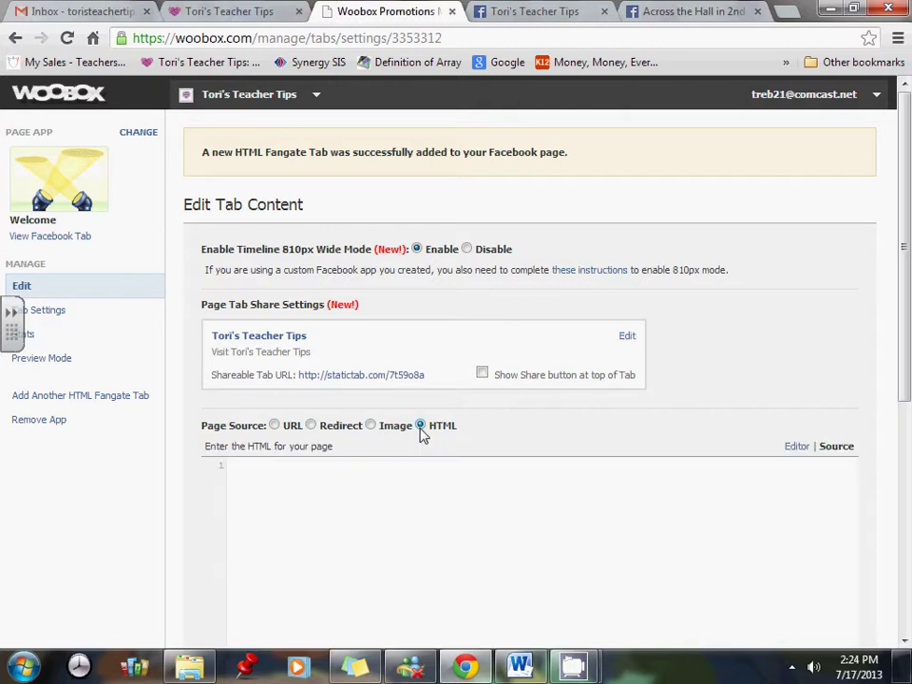
scroll(780, 362, "down", 2)
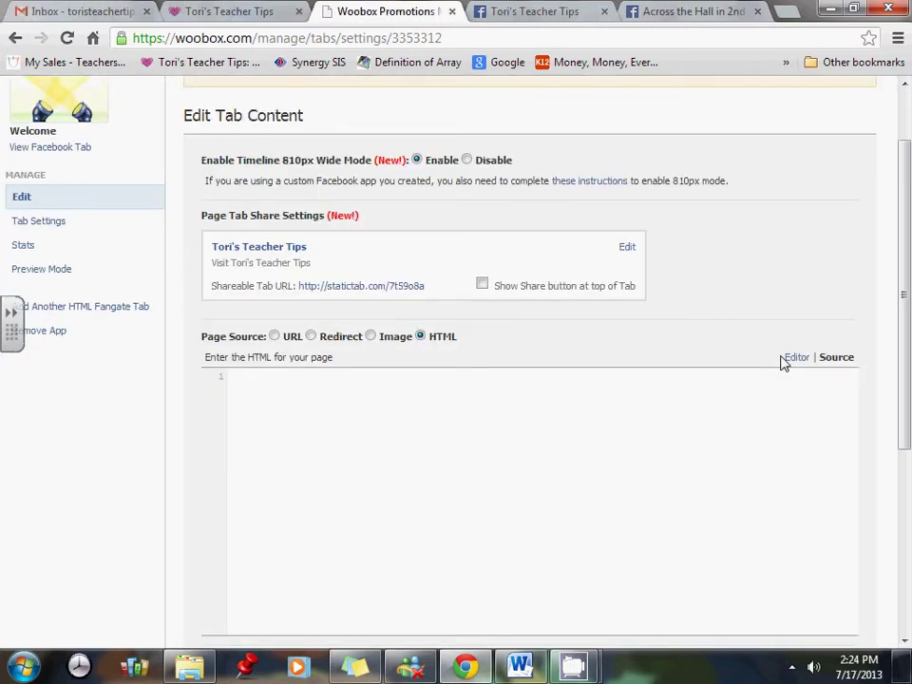
scroll(780, 362, "down", 1)
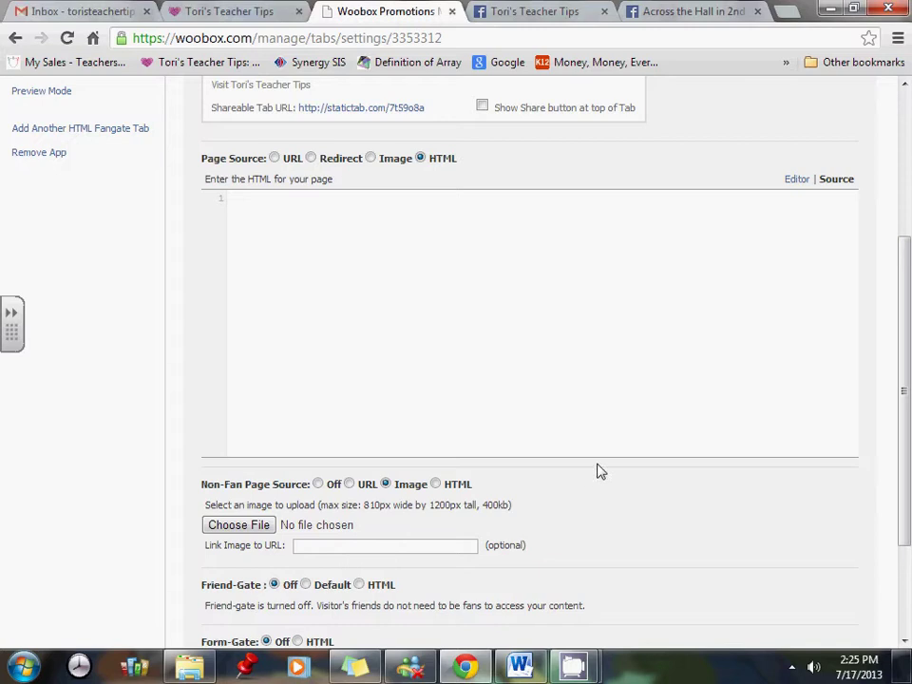
- Switch to the Word document and copy all of the selected blog hop HTML code
left_click(519, 668)
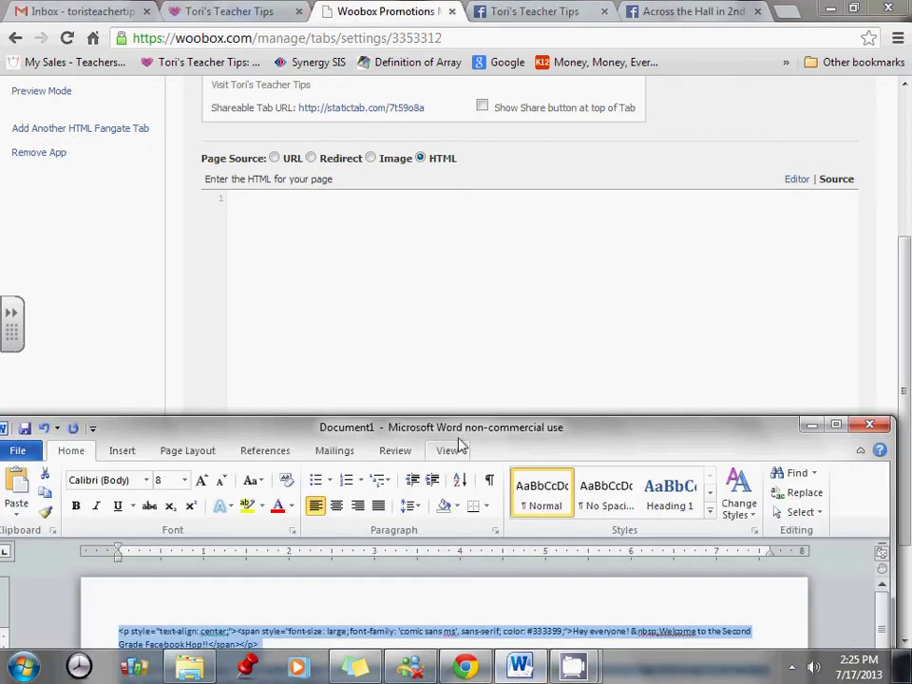
left_click_drag(483, 450, 495, 92)
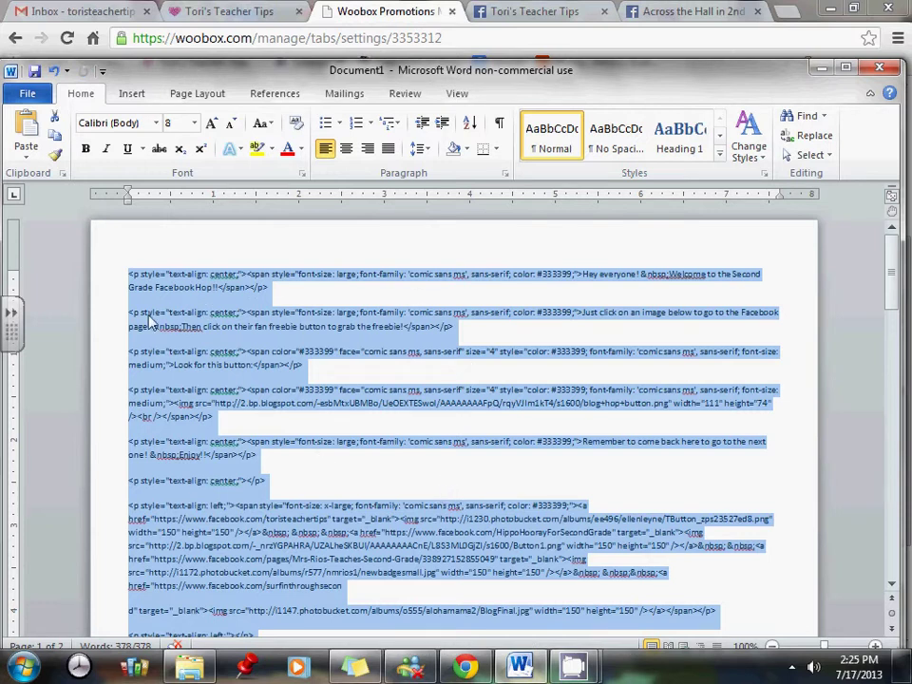
scroll(469, 443, "down", 5)
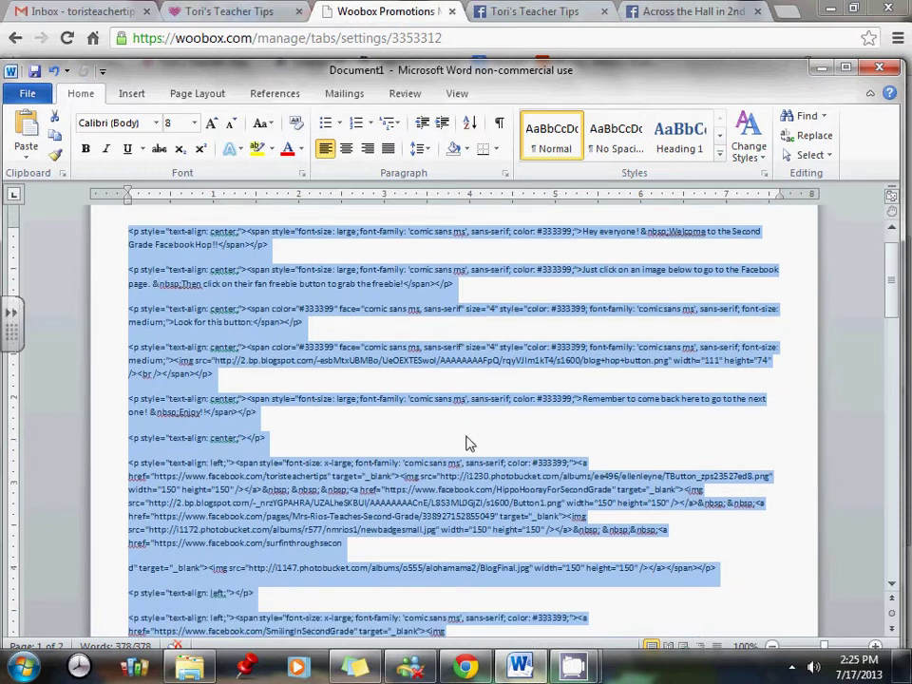
scroll(469, 444, "down", 6)
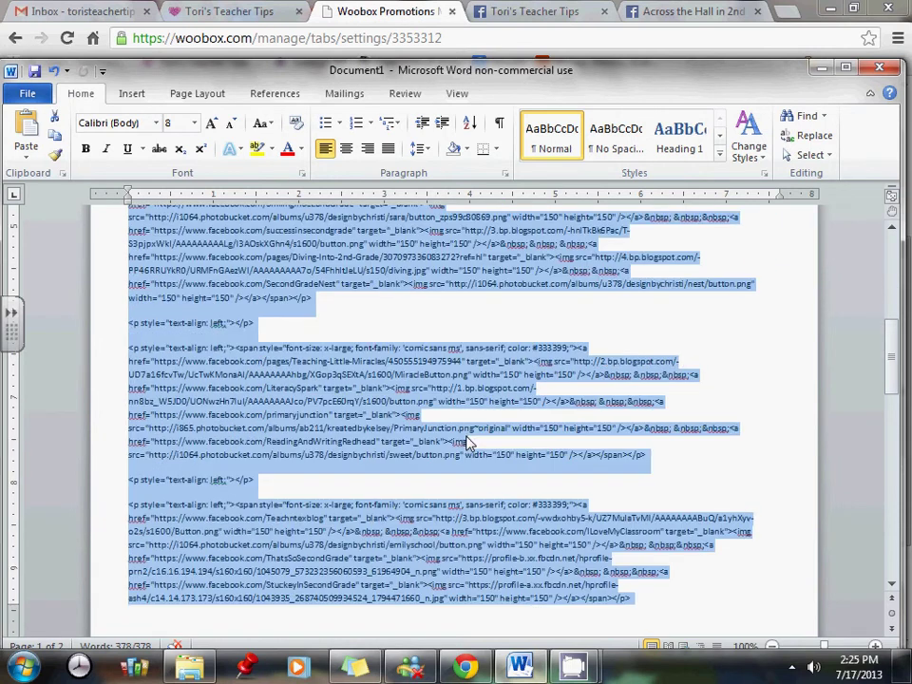
scroll(468, 444, "up", 3)
scroll(468, 444, "up", 3)
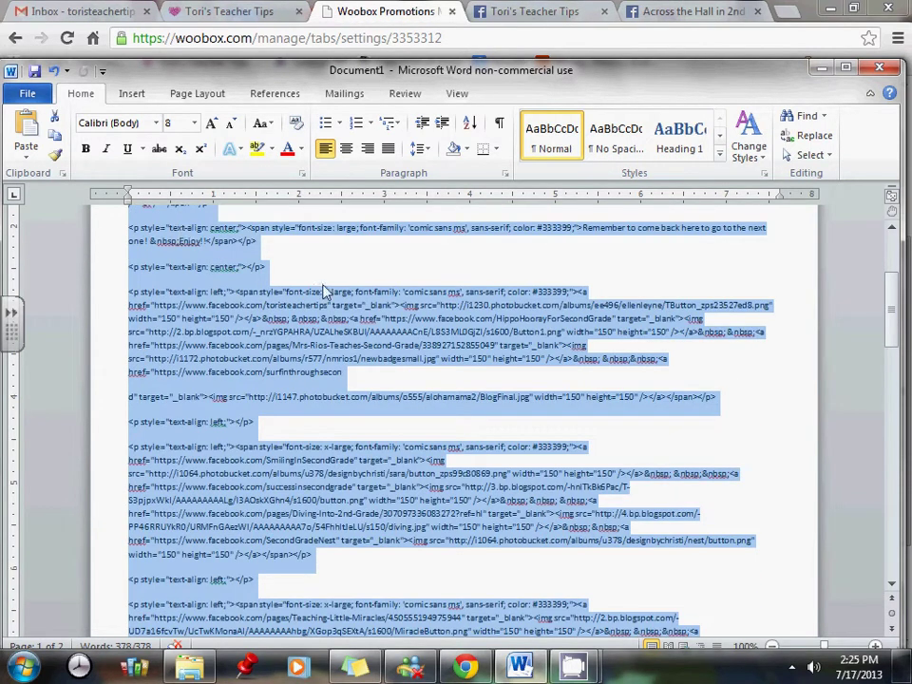
right_click(211, 334)
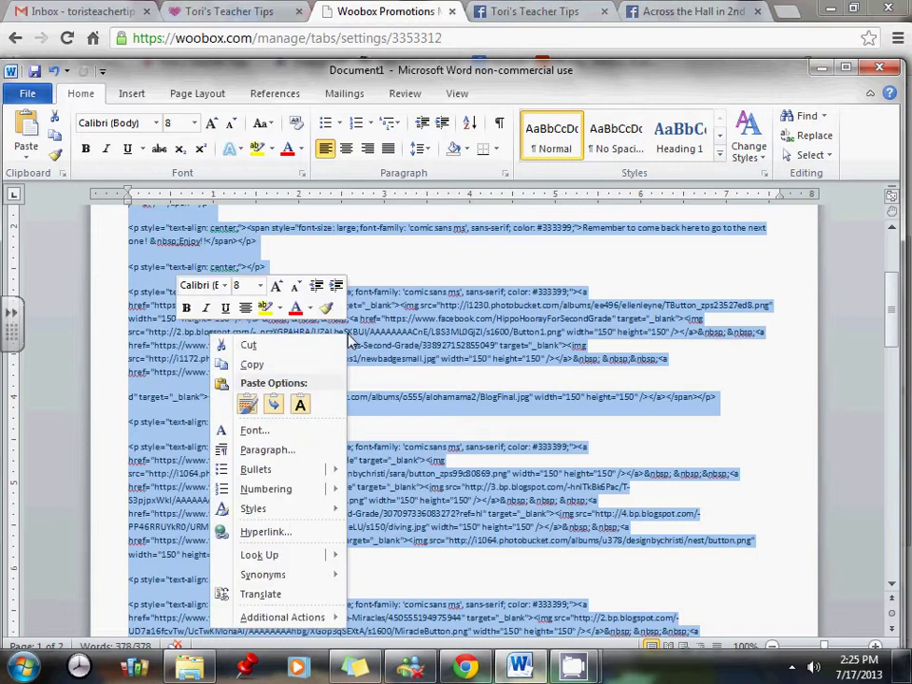
left_click(252, 365)
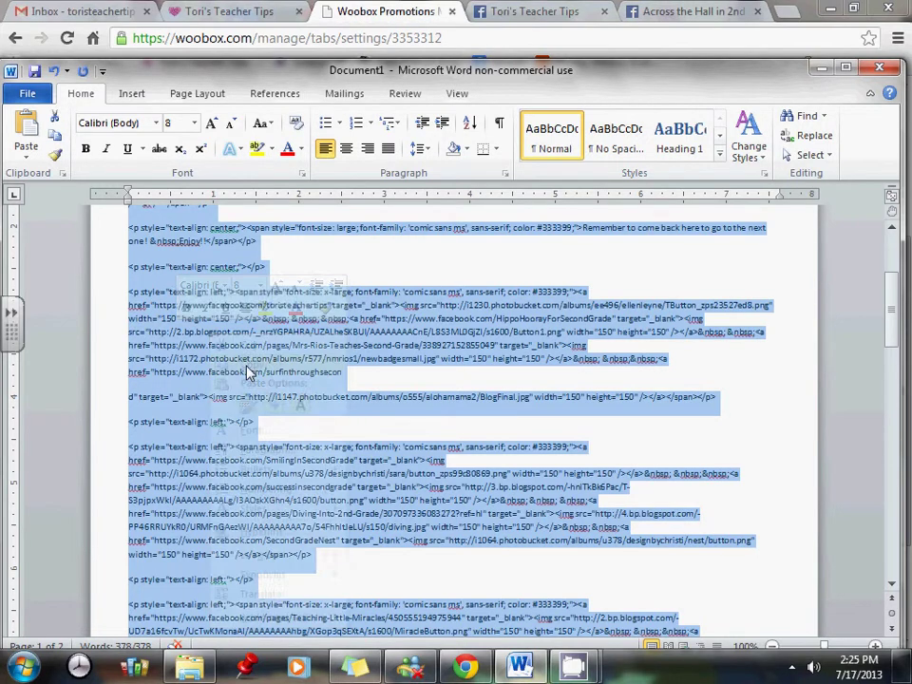
- Return to the Woobox tab settings in Chrome and paste the copied code as the page's HTML source
left_click(392, 17)
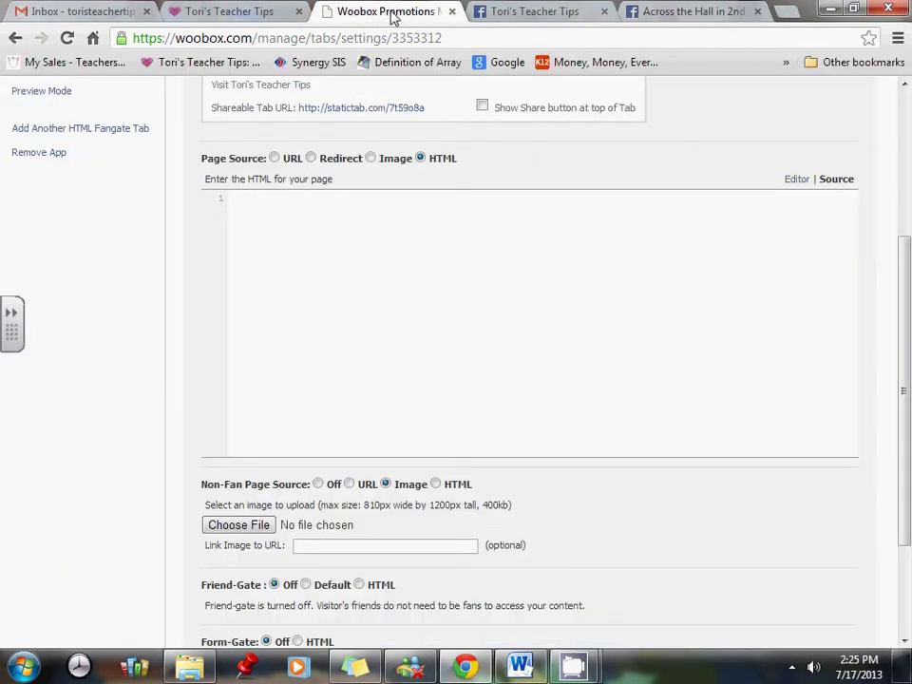
left_click(246, 202)
right_click(245, 200)
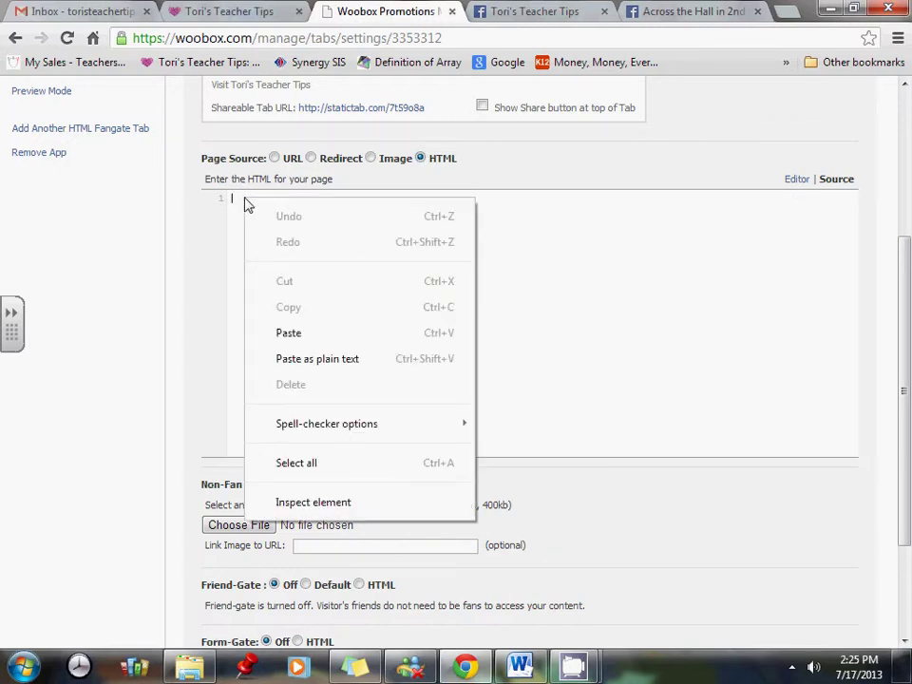
left_click(289, 334)
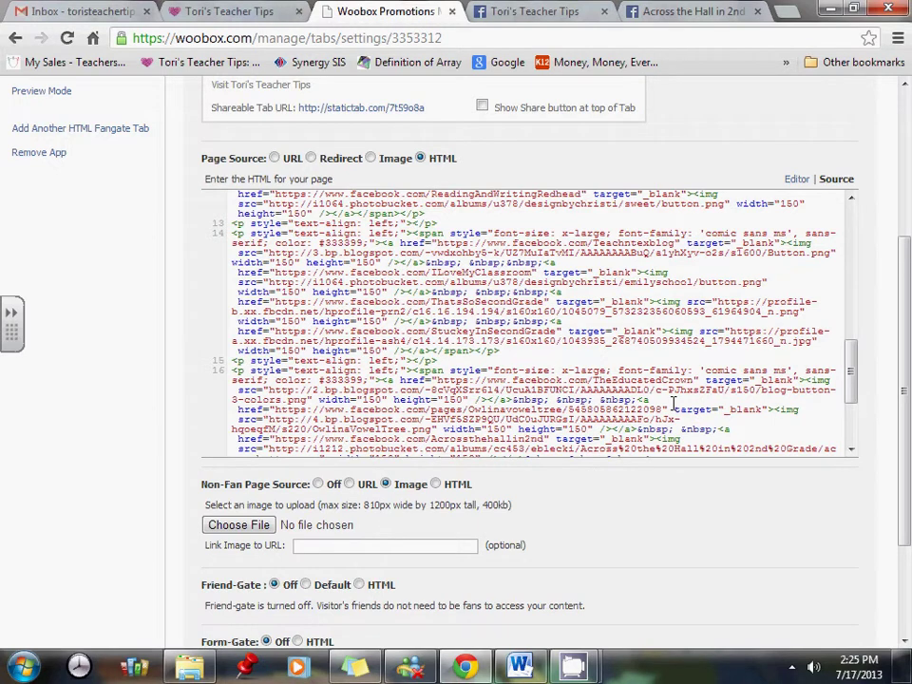
- Check the pasted blog hop content in an enlarged visual editor and save the tab settings
left_click(797, 181)
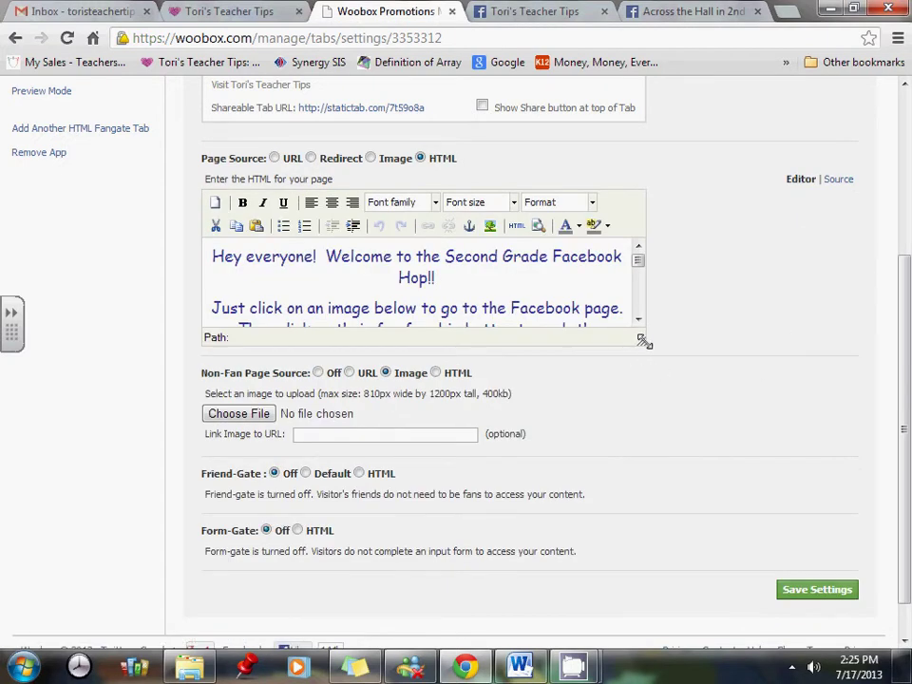
left_click_drag(645, 342, 851, 513)
scroll(754, 367, "down", 3)
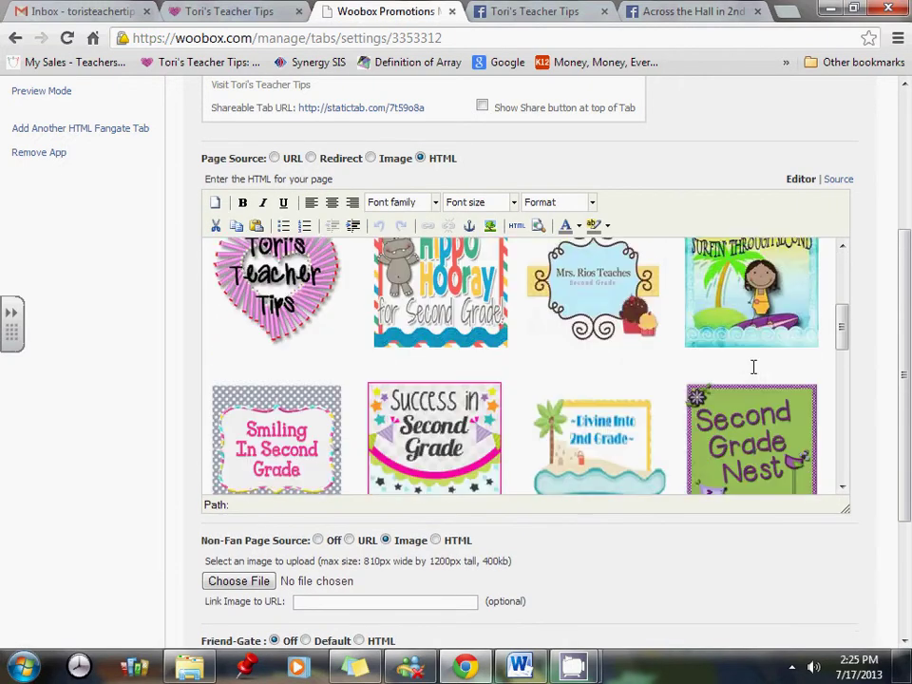
scroll(754, 366, "down", 10)
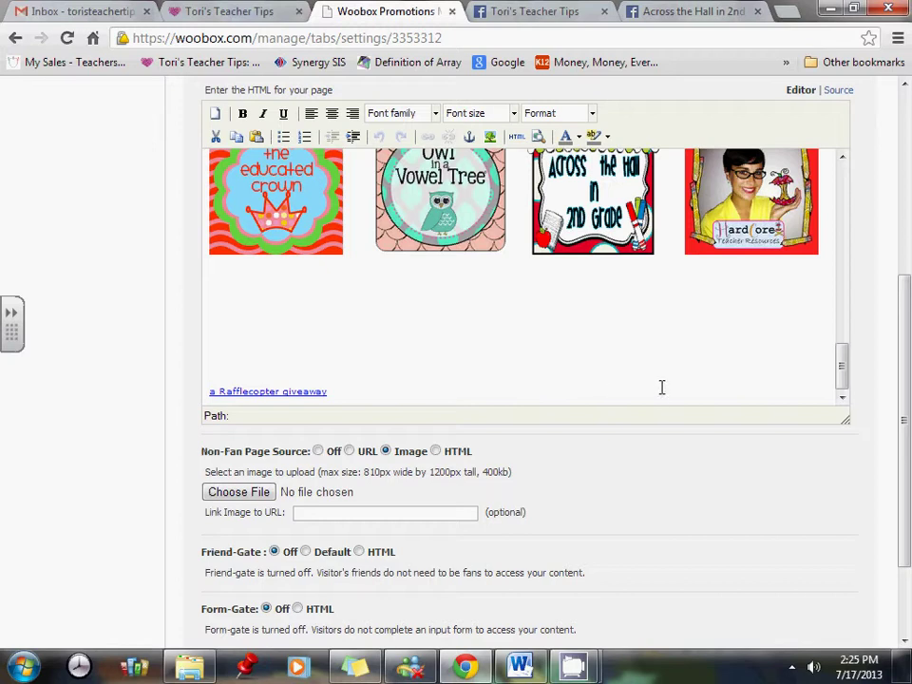
scroll(734, 499, "up", 5)
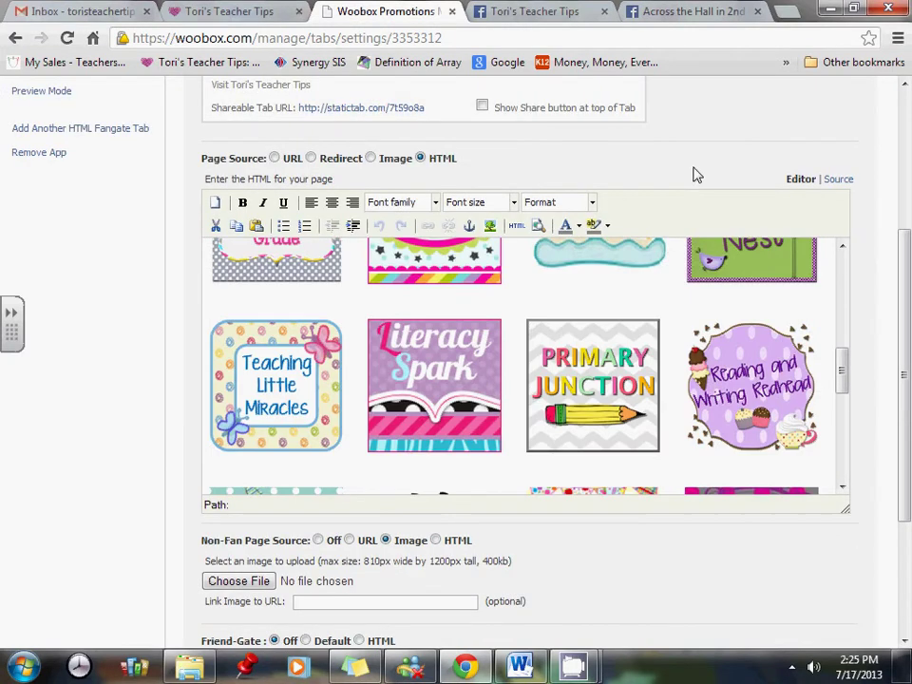
scroll(694, 173, "up", 4)
scroll(808, 438, "down", 8)
left_click(809, 544)
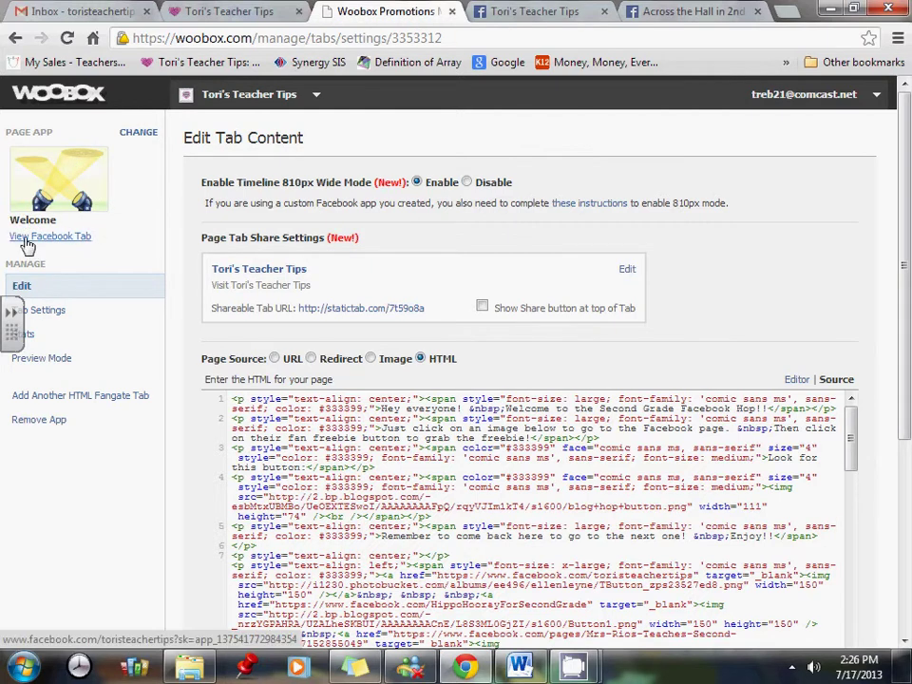
- View the saved Welcome tab on Facebook and look through its blog images down to the giveaway
left_click(75, 243)
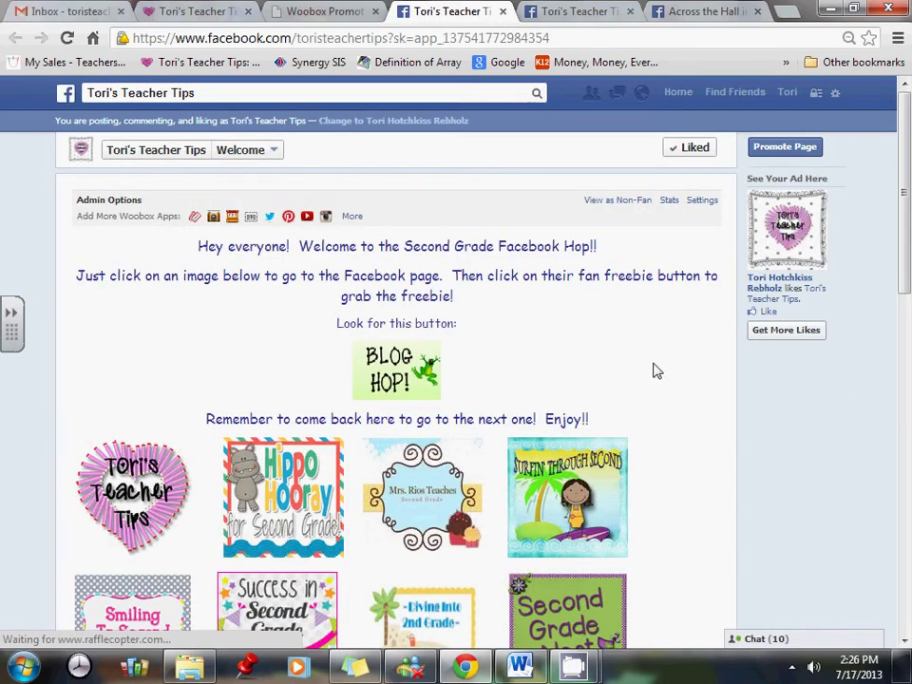
scroll(654, 370, "down", 5)
scroll(654, 371, "down", 4)
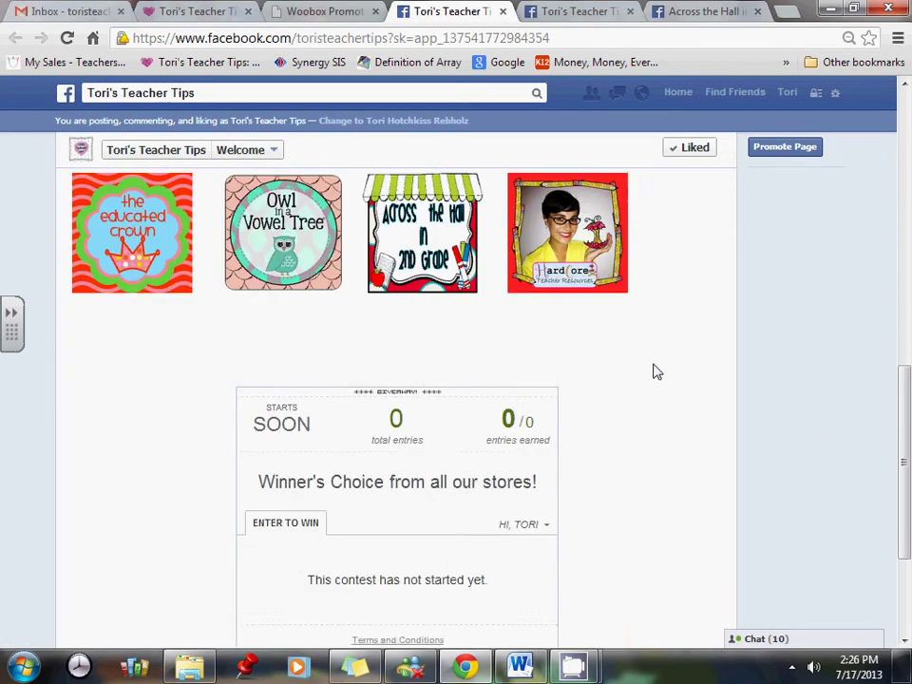
scroll(717, 409, "up", 6)
scroll(758, 379, "up", 3)
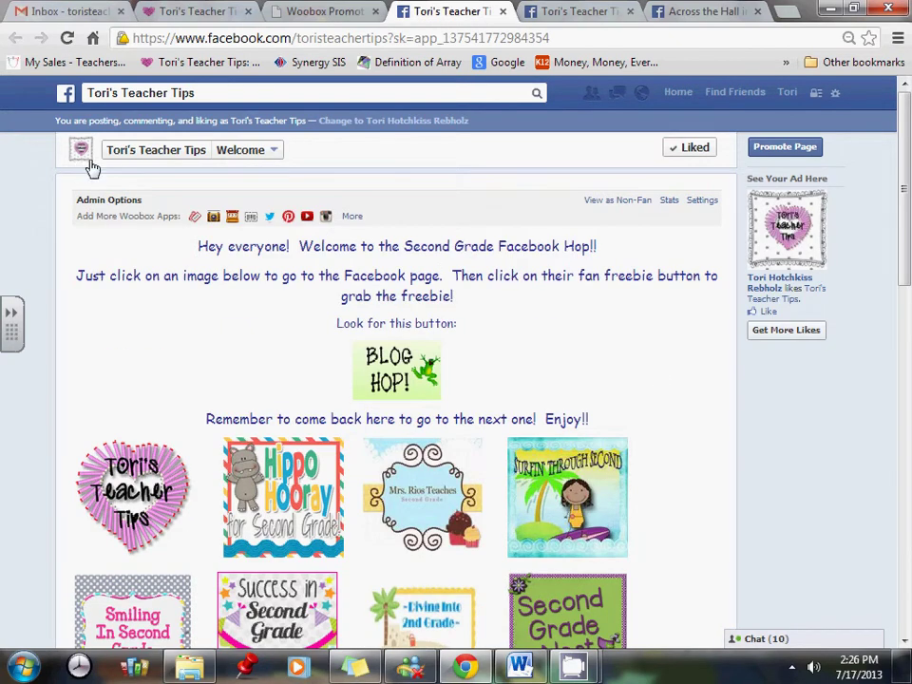
- Go to the Facebook page's timeline, show all of its apps and open the new Welcome tab from there
left_click(142, 155)
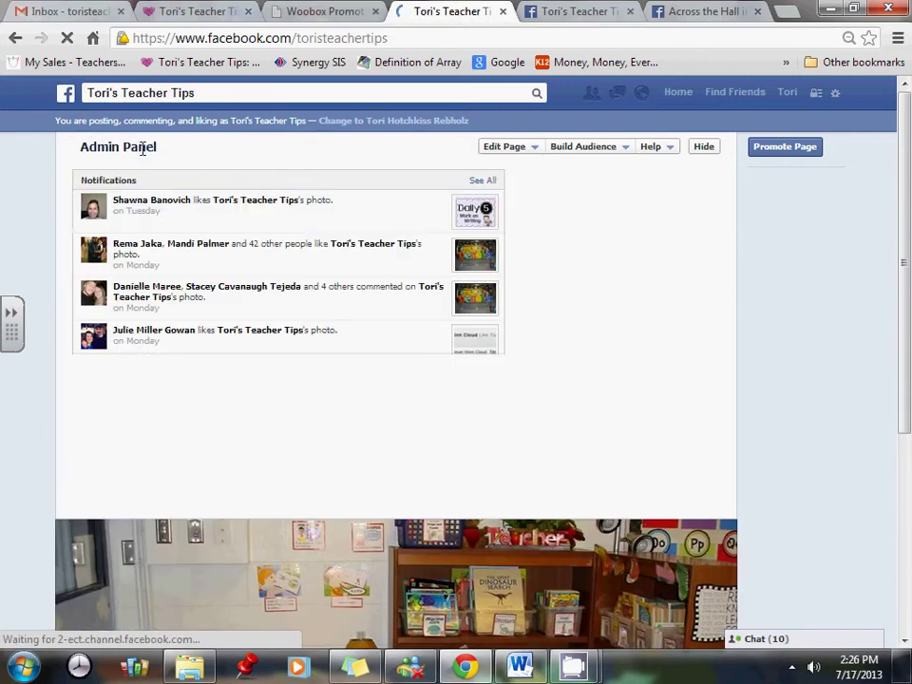
scroll(749, 302, "down", 4)
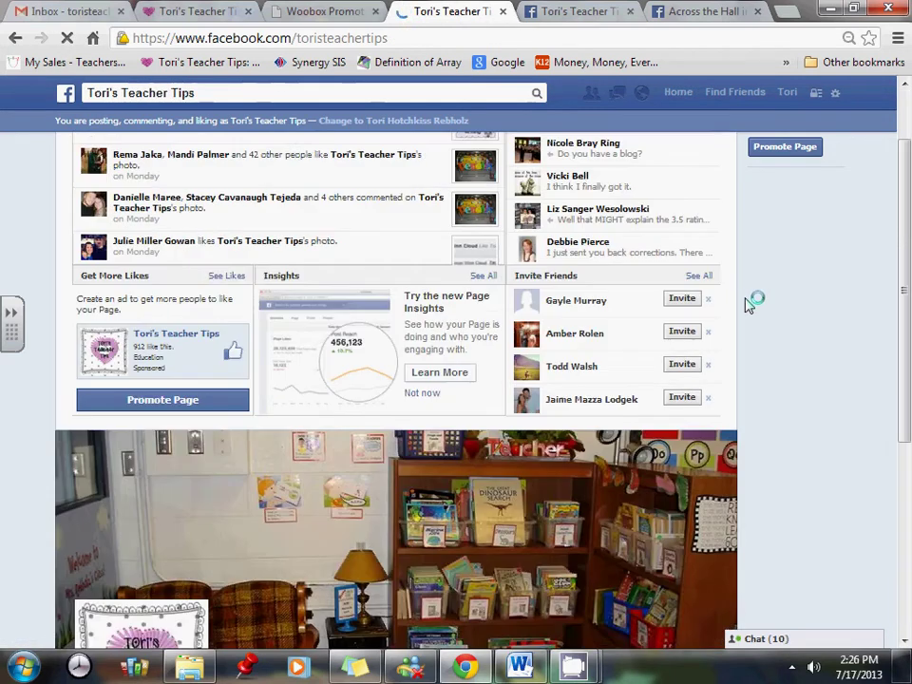
scroll(749, 302, "down", 1)
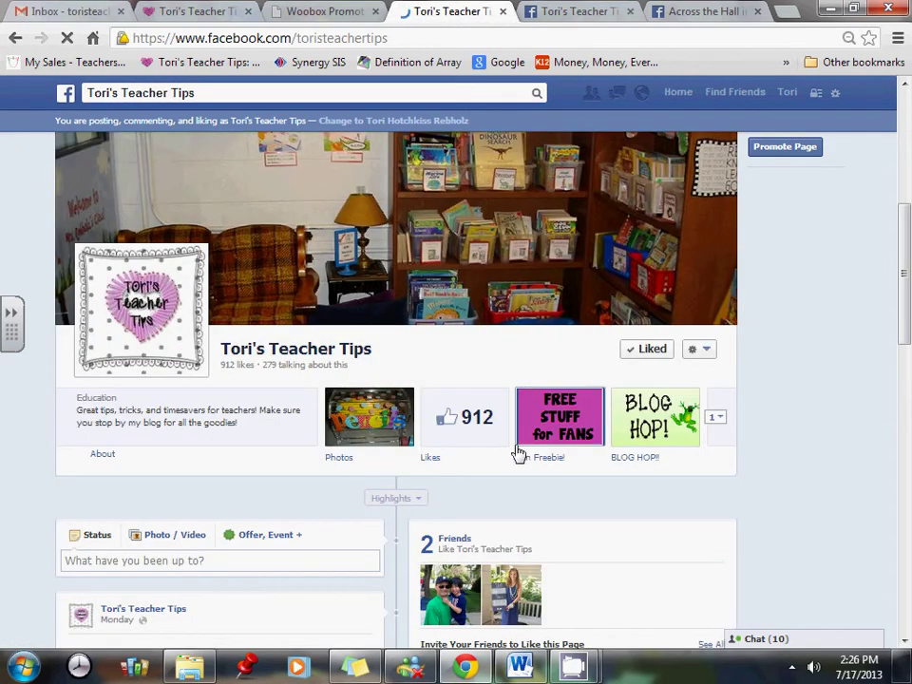
left_click(718, 421)
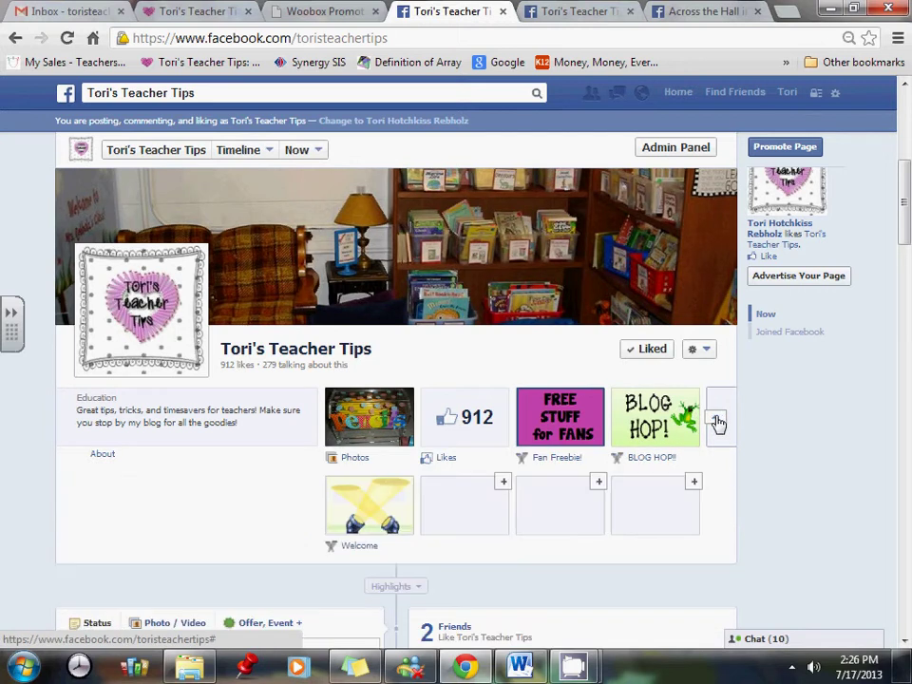
left_click(361, 513)
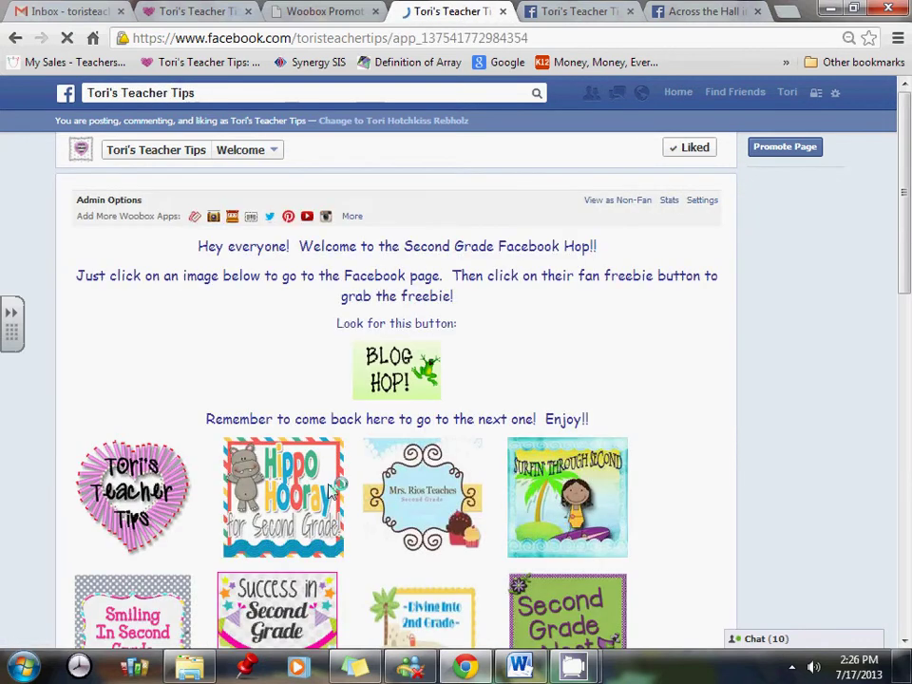
- Look over the blog images on the Welcome tab and test the link of the Tori's Teacher Tips image
scroll(653, 463, "down", 1)
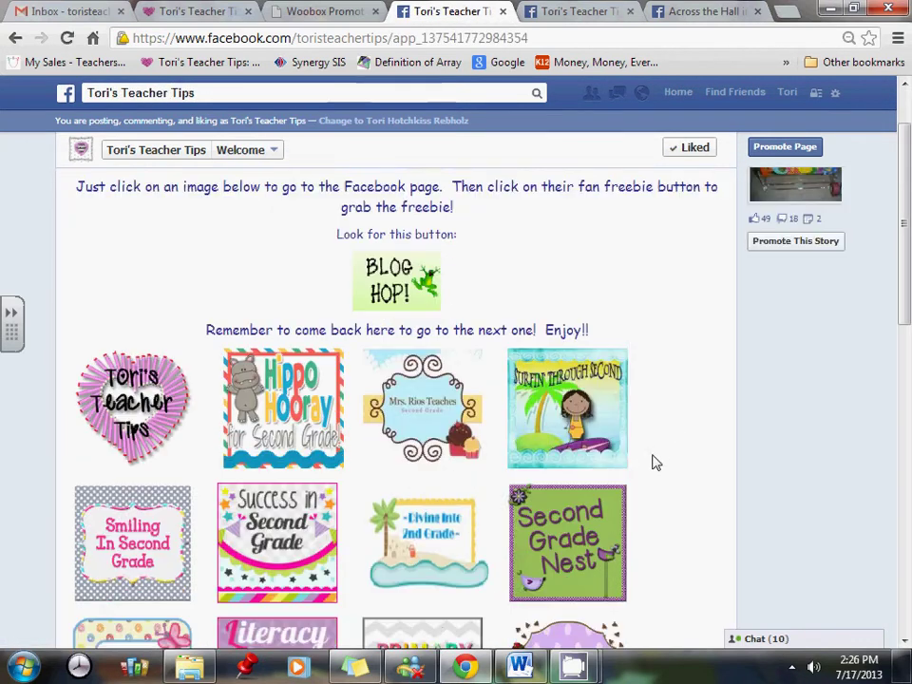
scroll(654, 463, "down", 1)
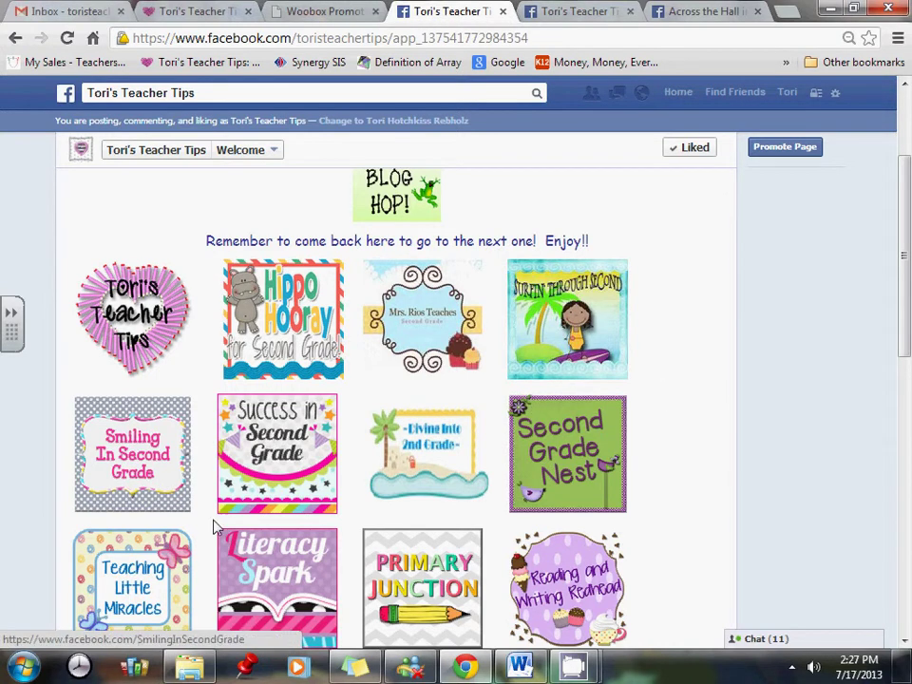
scroll(554, 436, "down", 2)
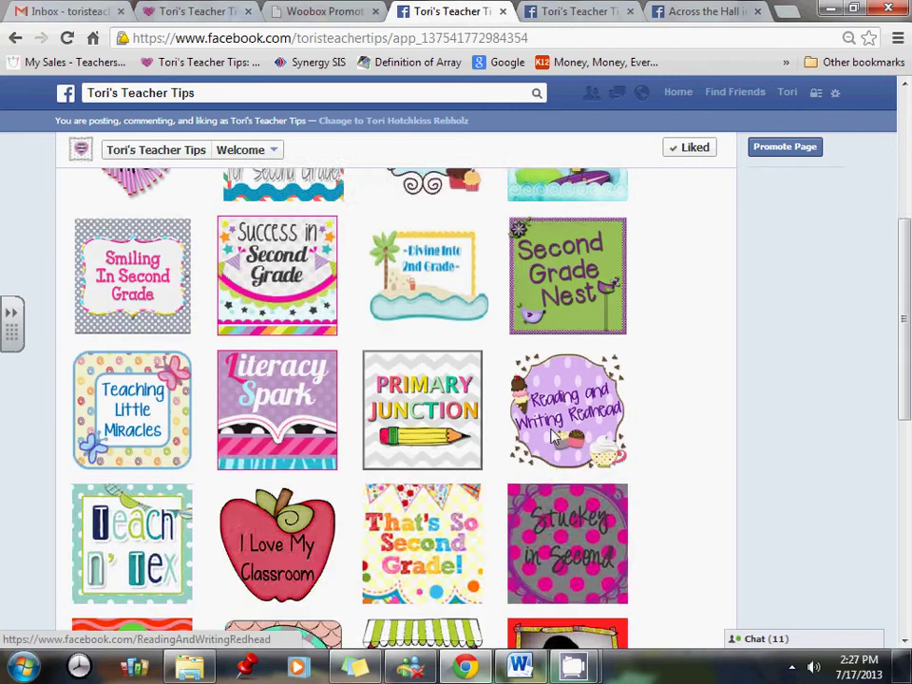
scroll(554, 435, "up", 2)
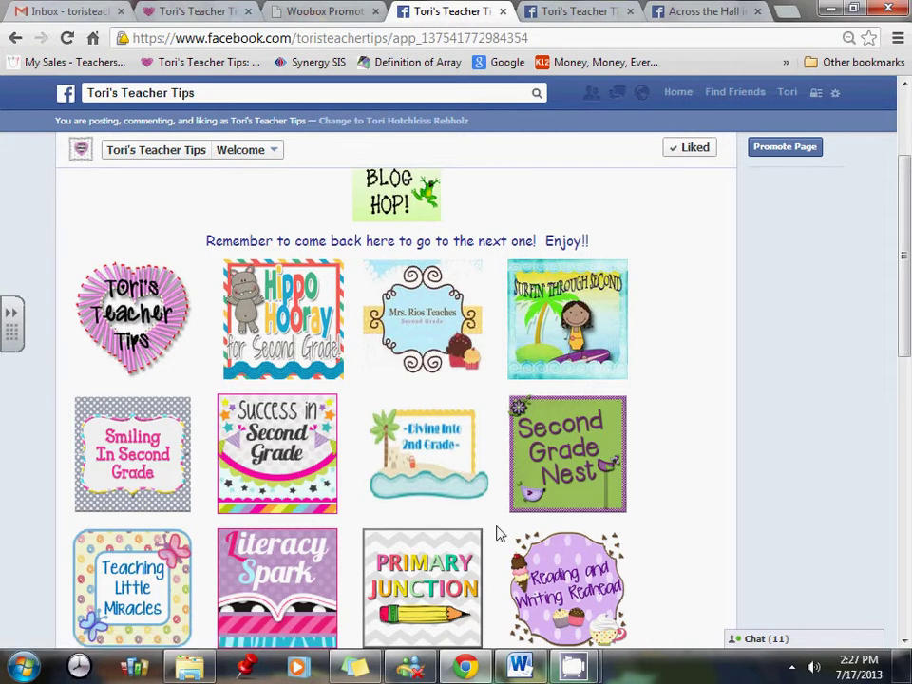
left_click(132, 317)
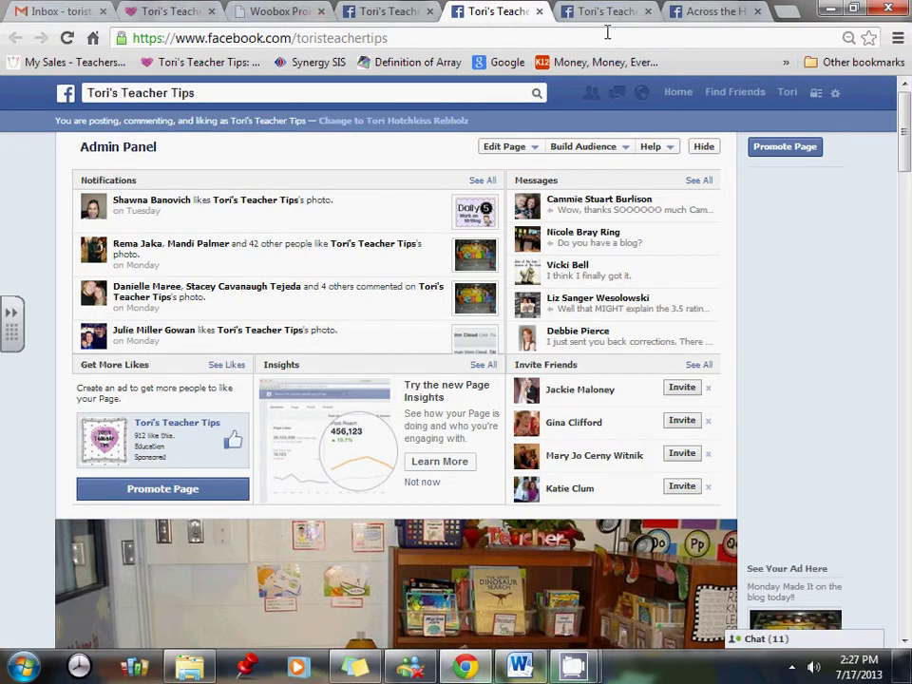
- Return to the Woobox tab settings, show the HTML in the visual editor, enlarge the editing area and inspect the blog images
left_click(257, 12)
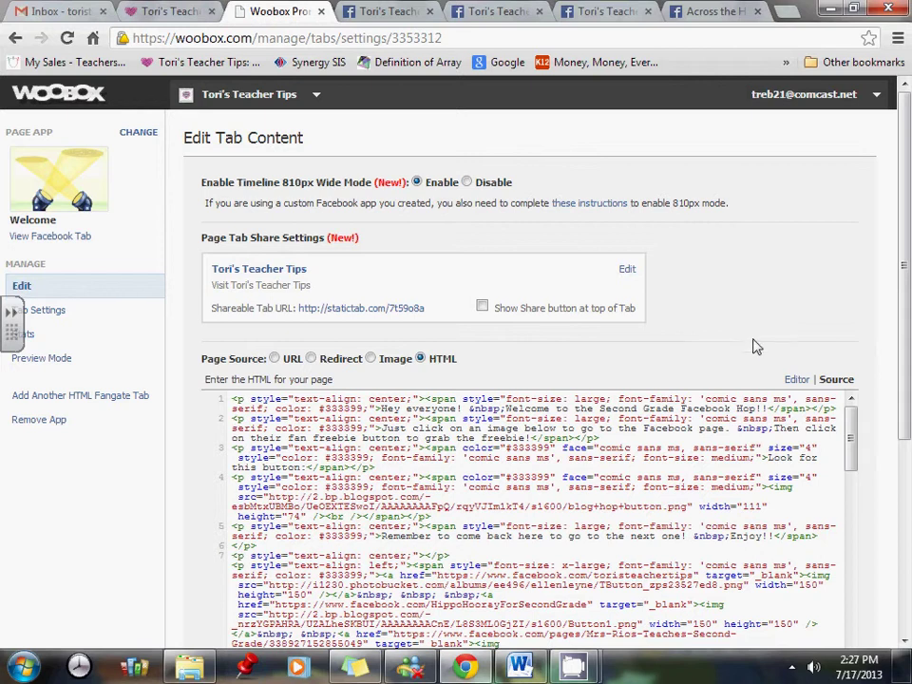
left_click(799, 379)
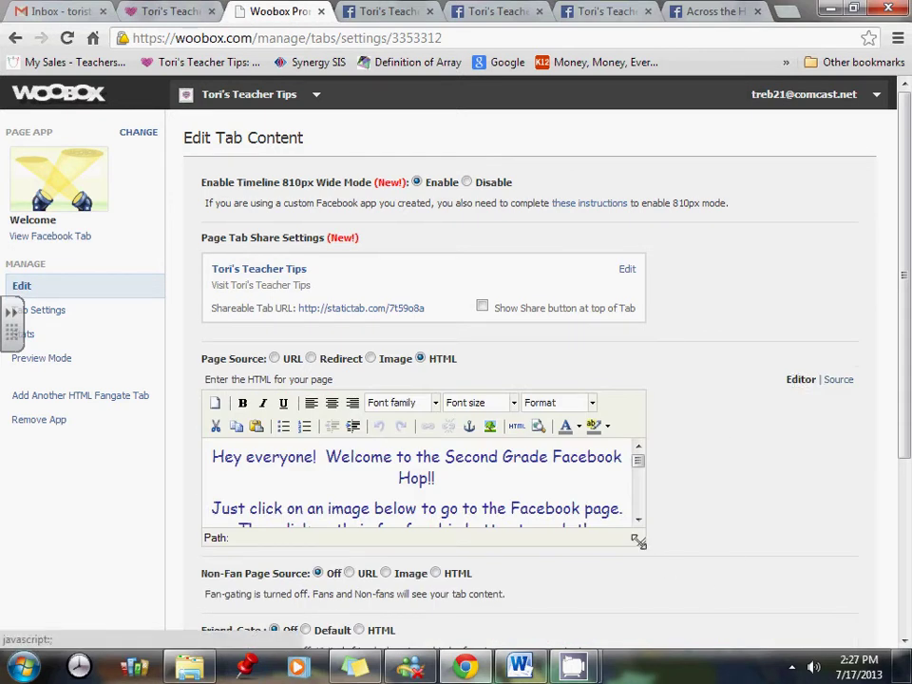
left_click_drag(638, 542, 793, 637)
scroll(734, 521, "down", 3)
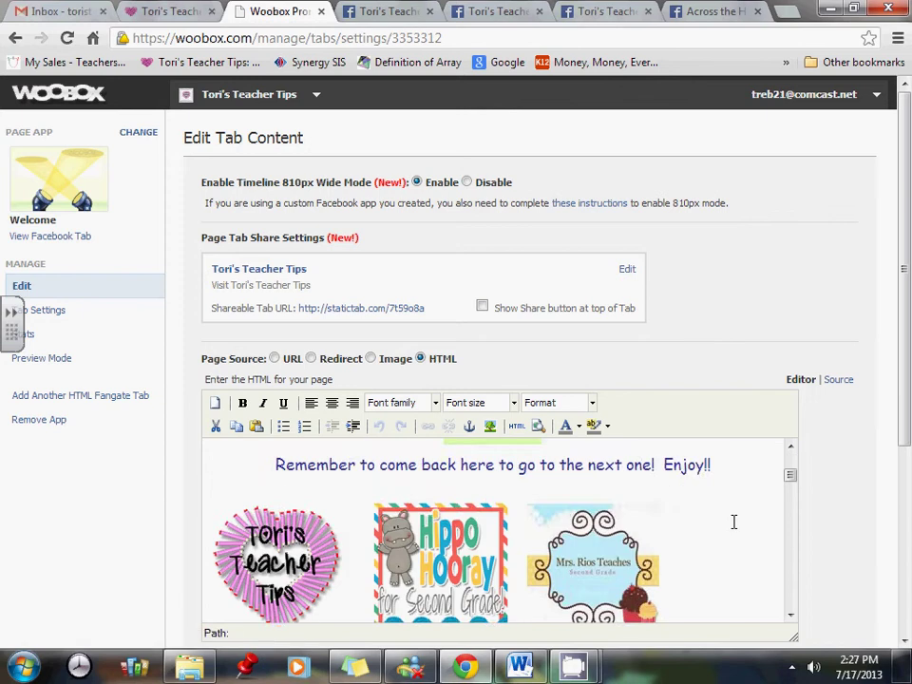
scroll(734, 521, "down", 2)
left_click(300, 483)
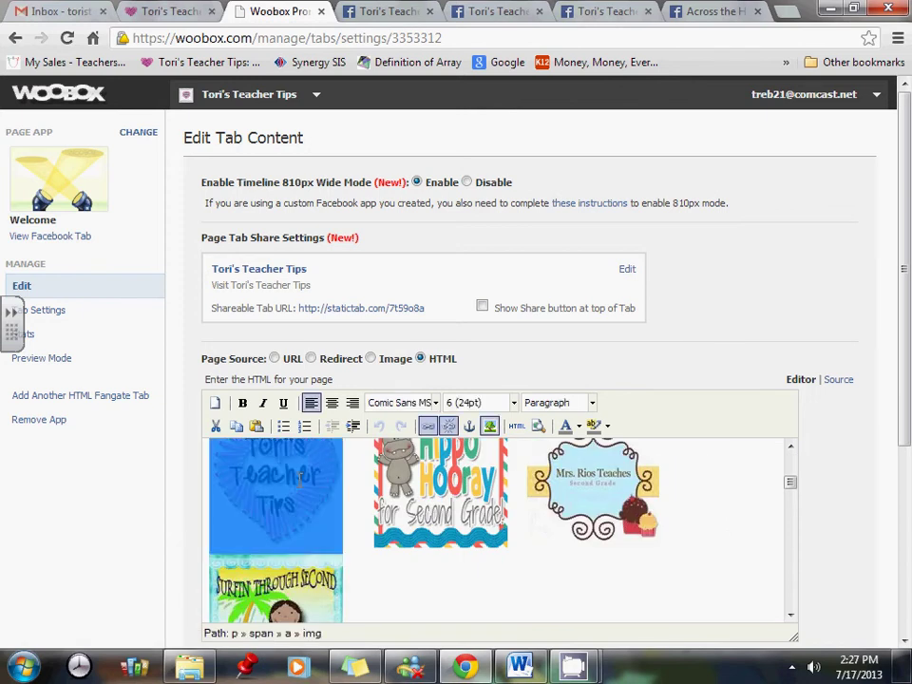
scroll(641, 533, "down", 4)
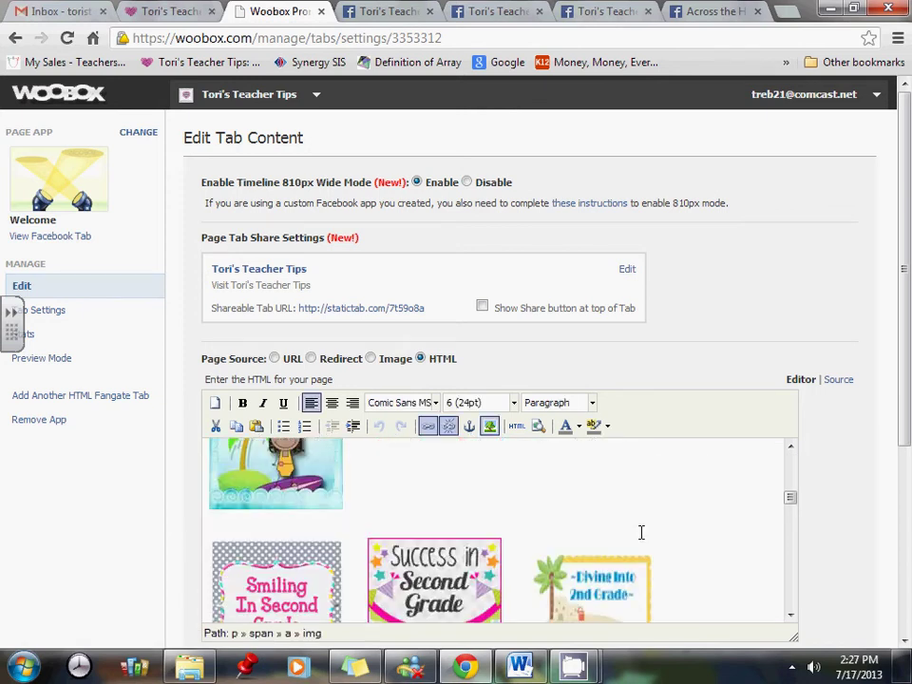
scroll(642, 534, "up", 8)
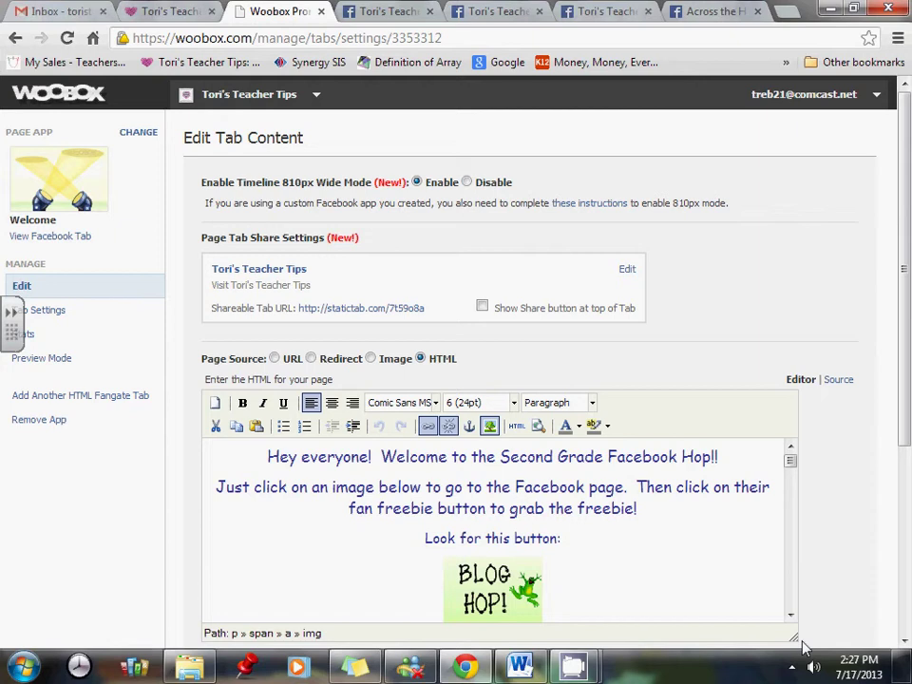
left_click_drag(798, 649, 876, 627)
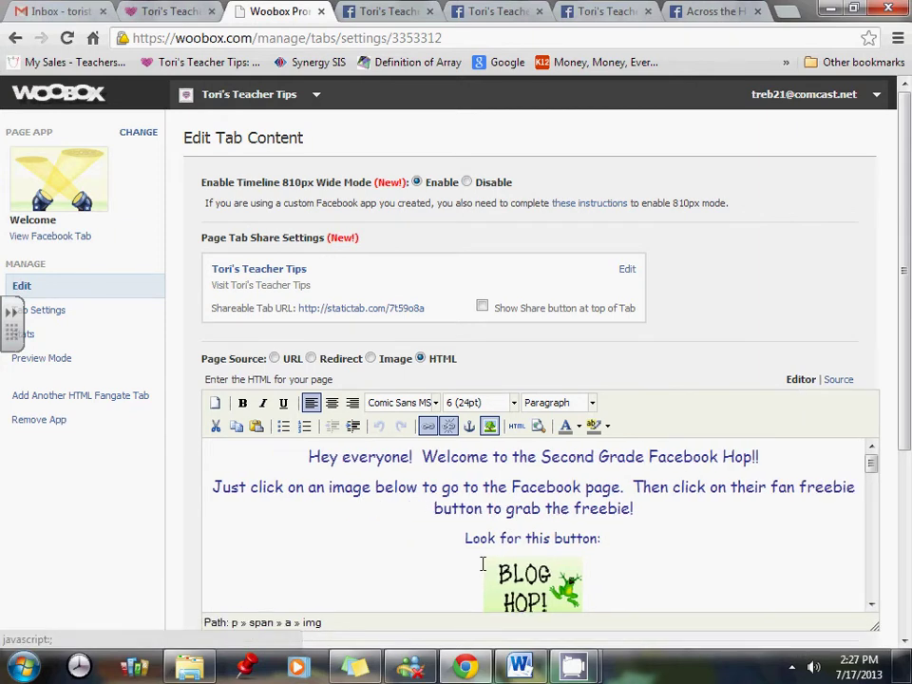
- Edit the link of the Tori's Teacher Tips image, set its target to open in a new window and apply it
scroll(425, 521, "down", 3)
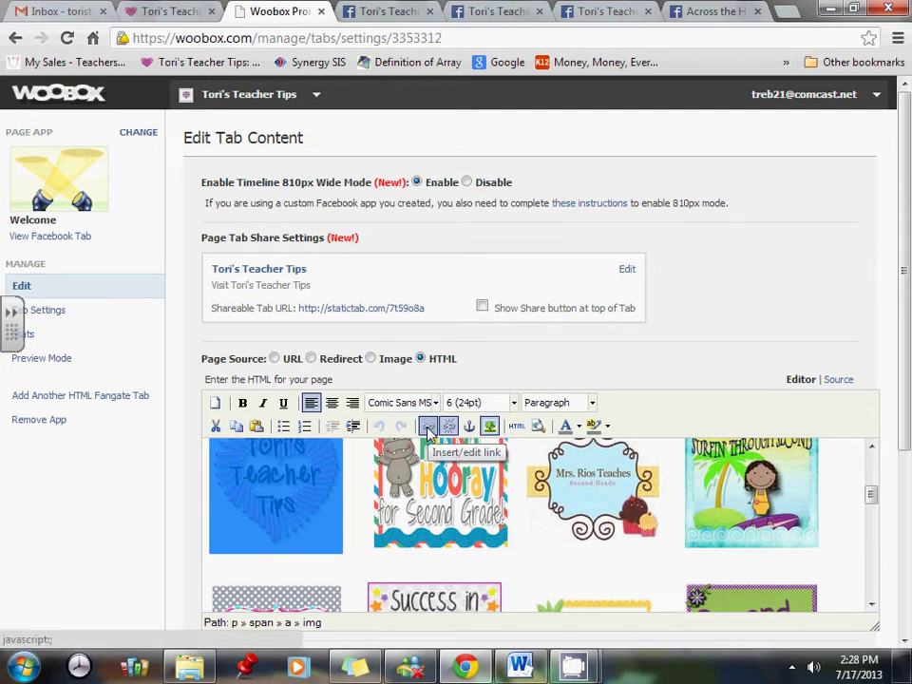
left_click(432, 470)
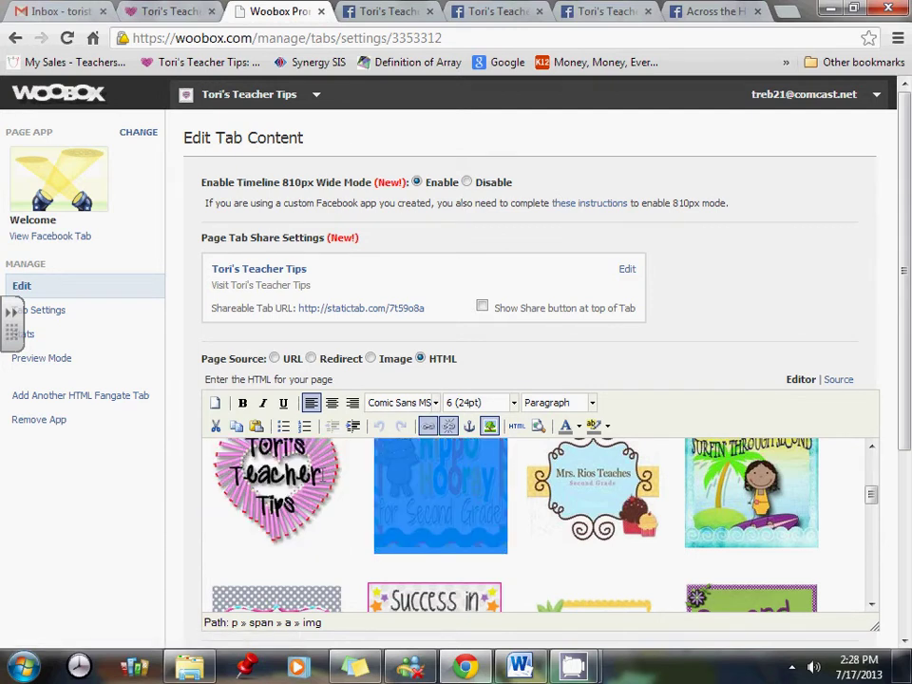
left_click(276, 490)
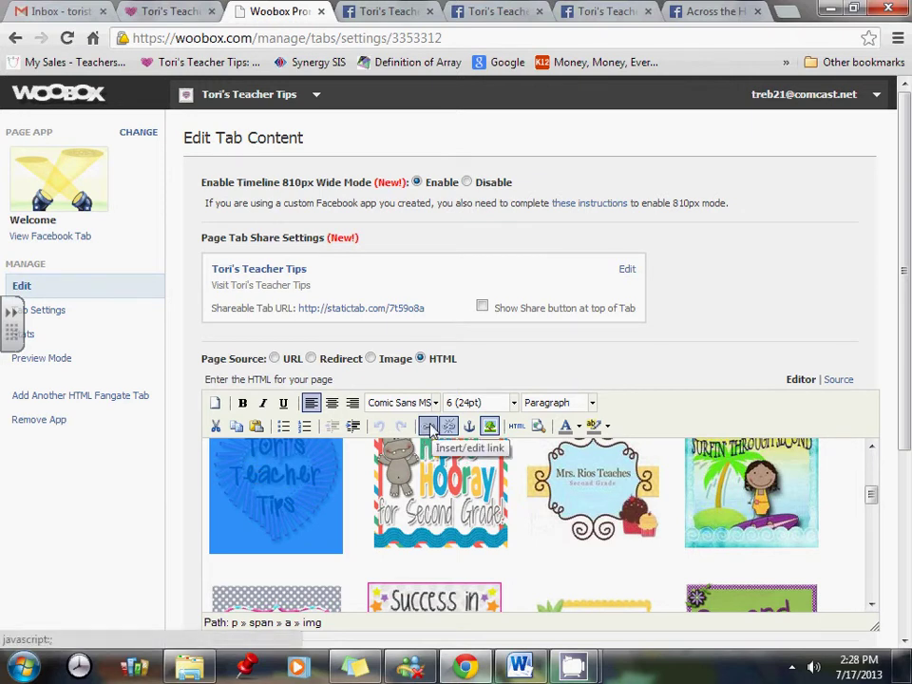
left_click(428, 427)
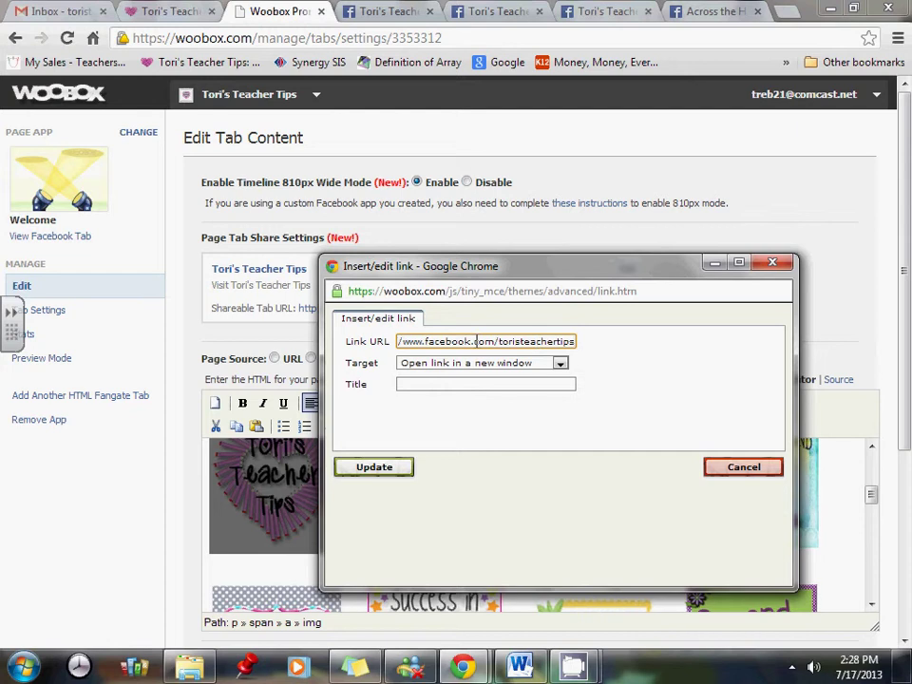
left_click(558, 364)
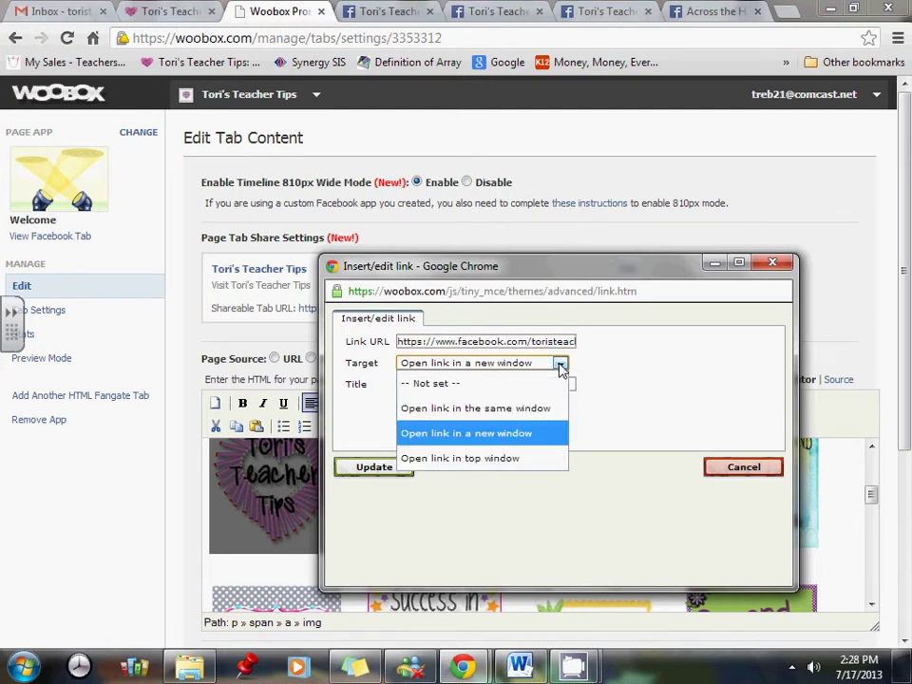
left_click(521, 435)
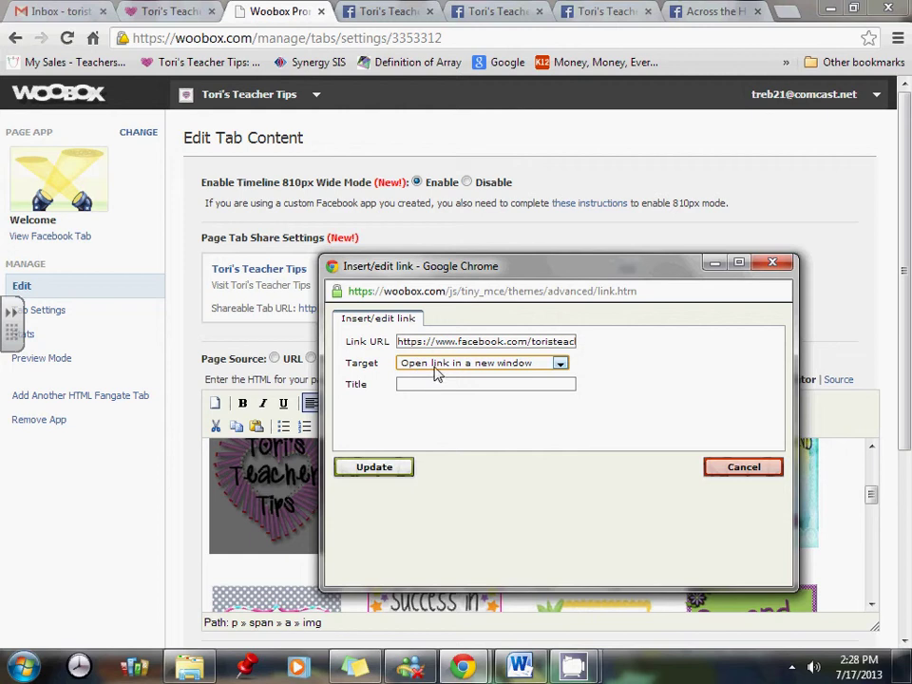
left_click(561, 364)
left_click(484, 435)
left_click(374, 468)
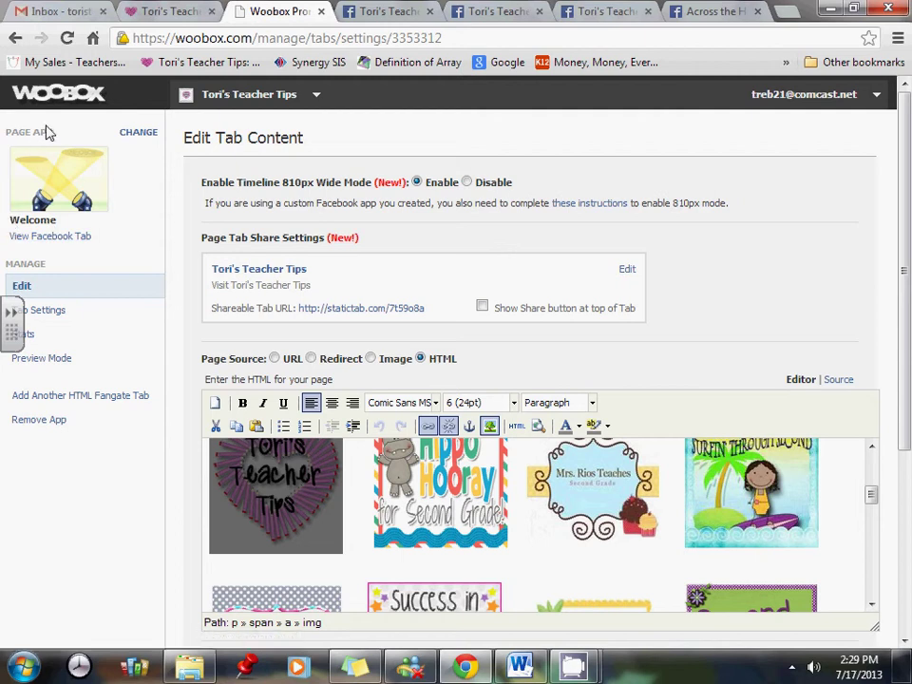
- Go back to the page's list of HTML fangates and open the tab settings of the Welcome tab
left_click(233, 101)
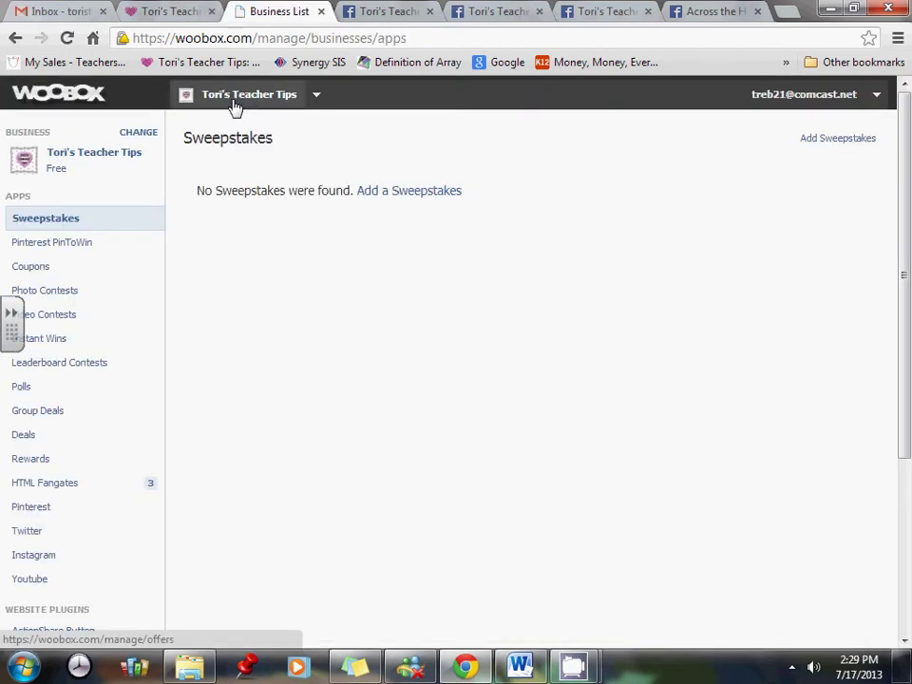
left_click(24, 483)
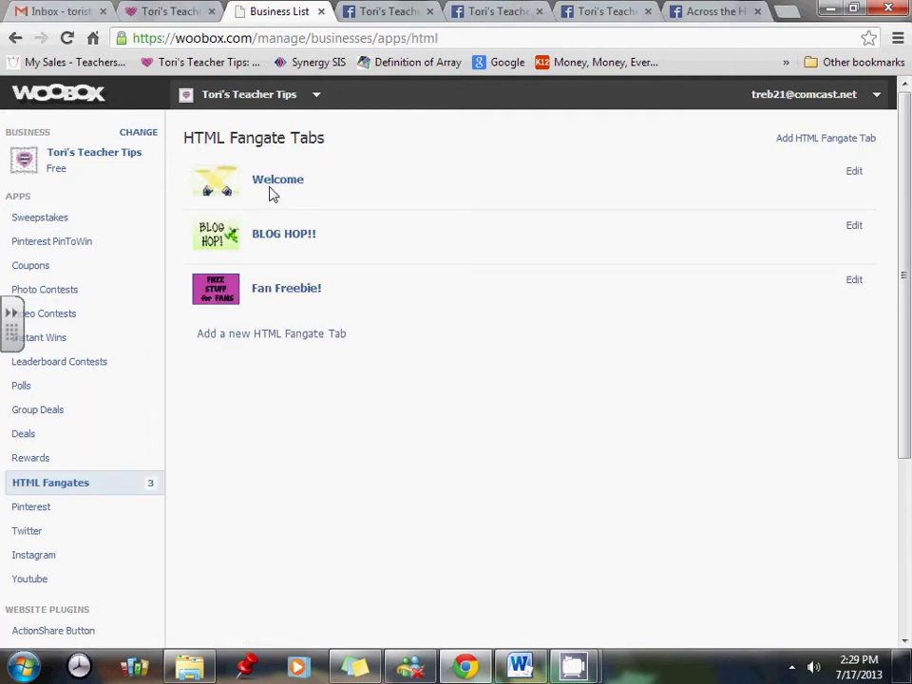
left_click(302, 190)
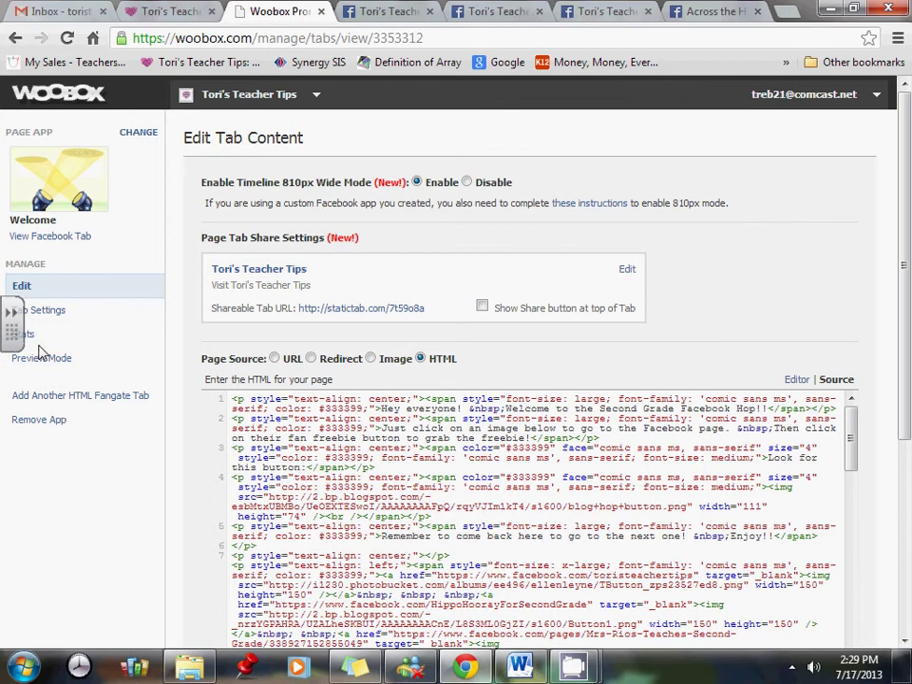
left_click(45, 314)
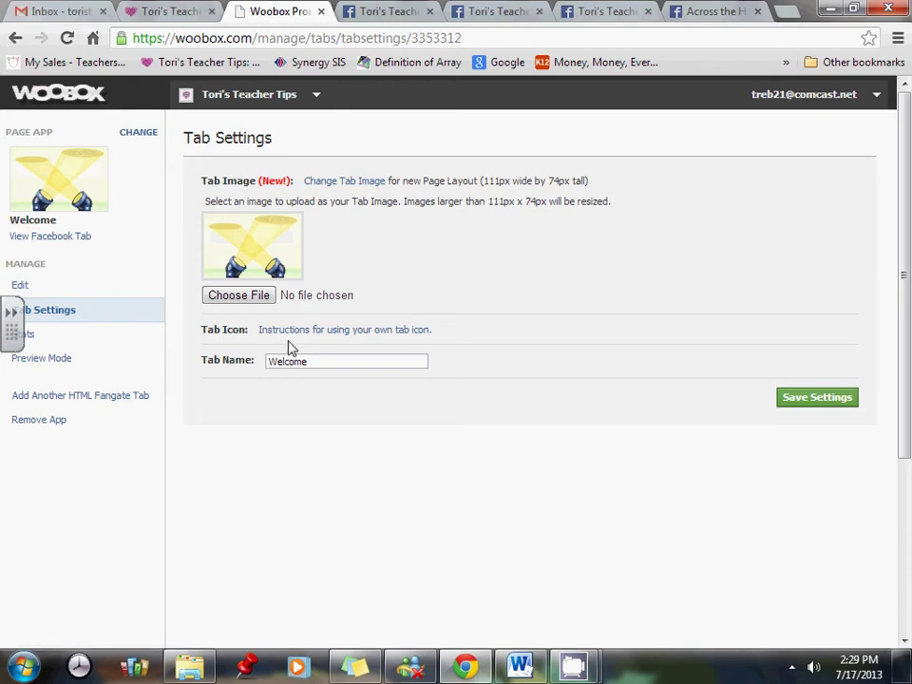
- Rename the Welcome tab as BLOG HOP!!
left_click(337, 364)
type("H")
key("BackSpace")
type("Blog")
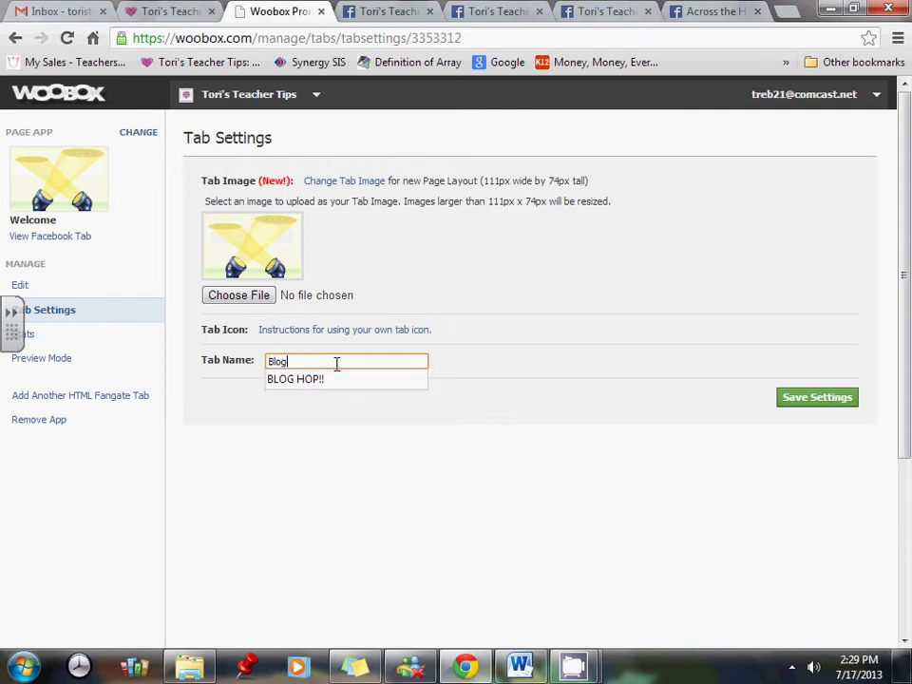
key("Down")
key("Return")
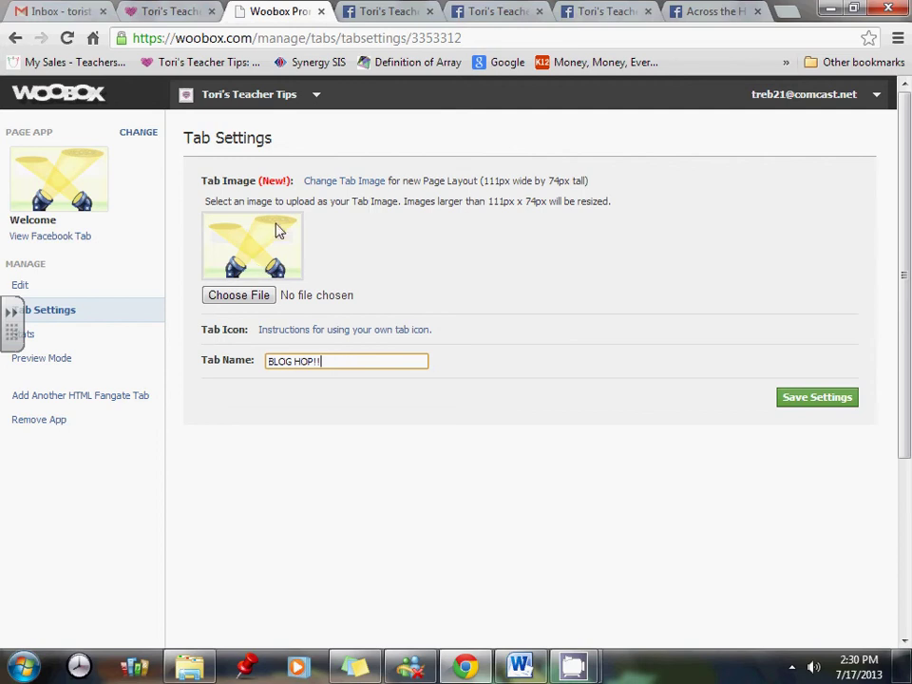
- Search the Pictures library for "blog", choose the blog hop button image as the tab image and save the tab settings
left_click(249, 300)
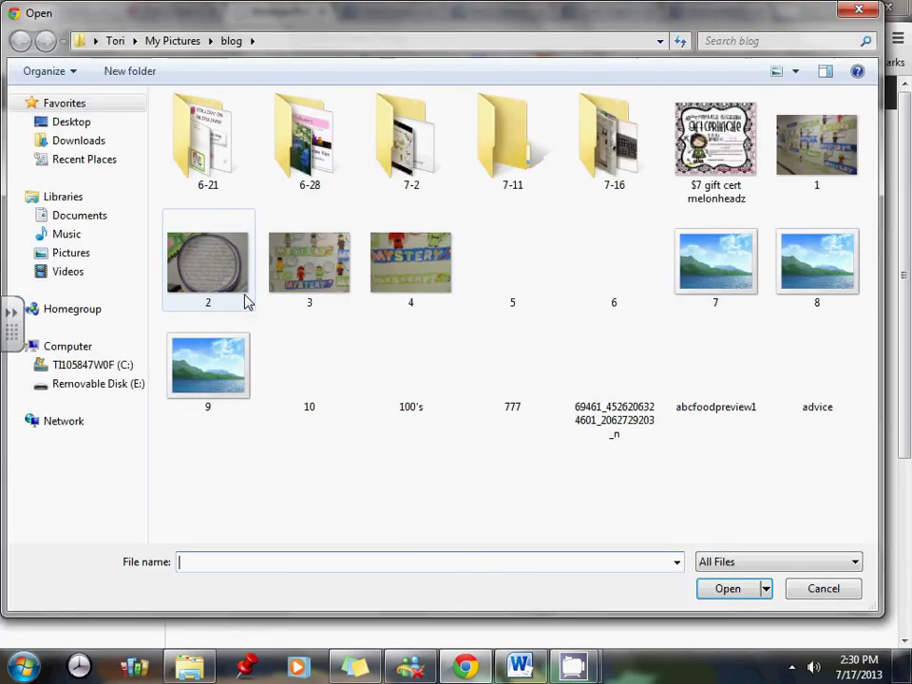
left_click(93, 257)
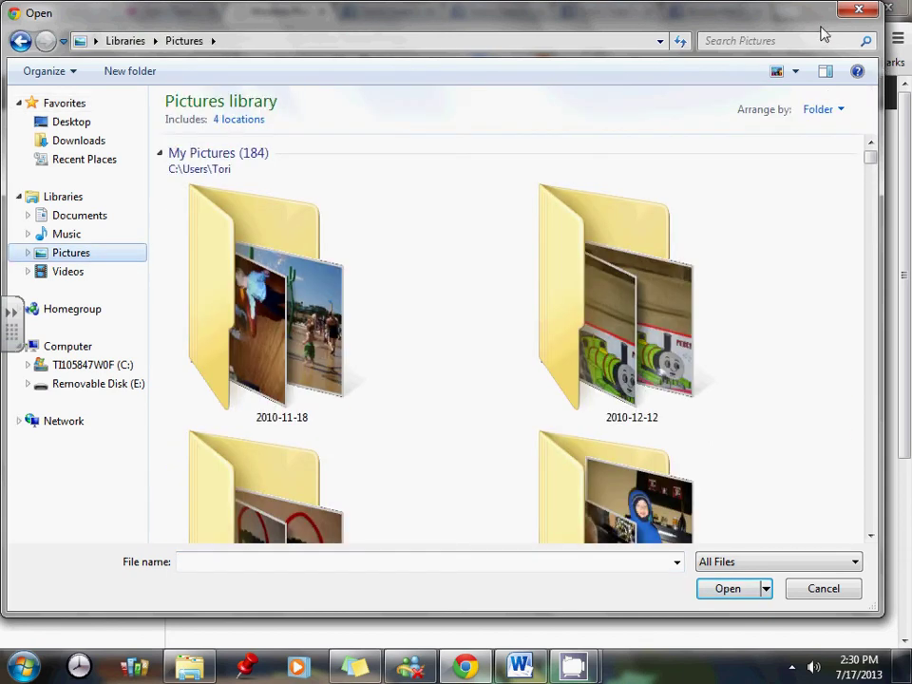
left_click(777, 41)
left_click(740, 63)
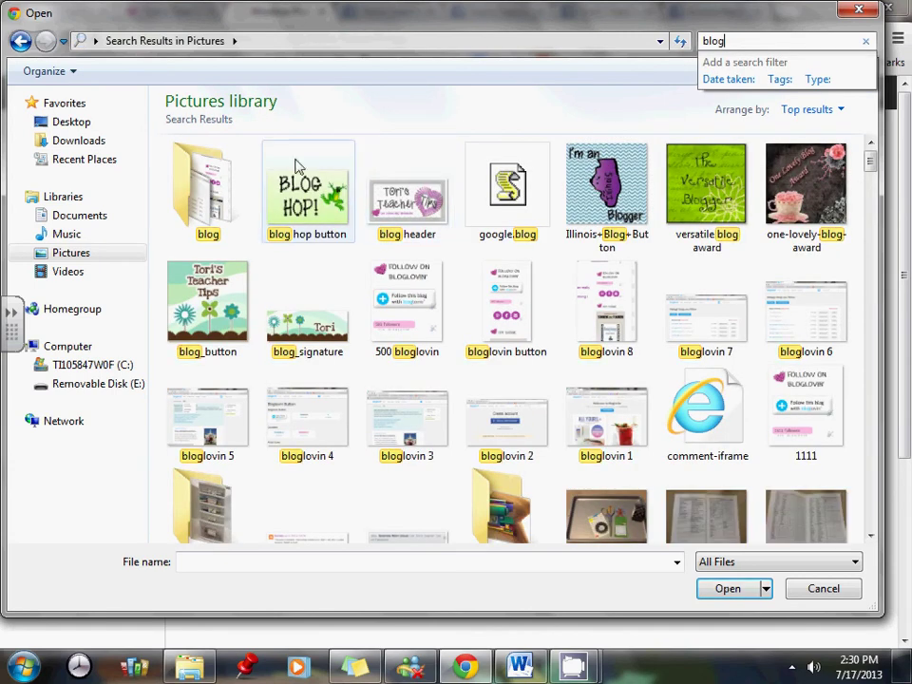
left_click(318, 190)
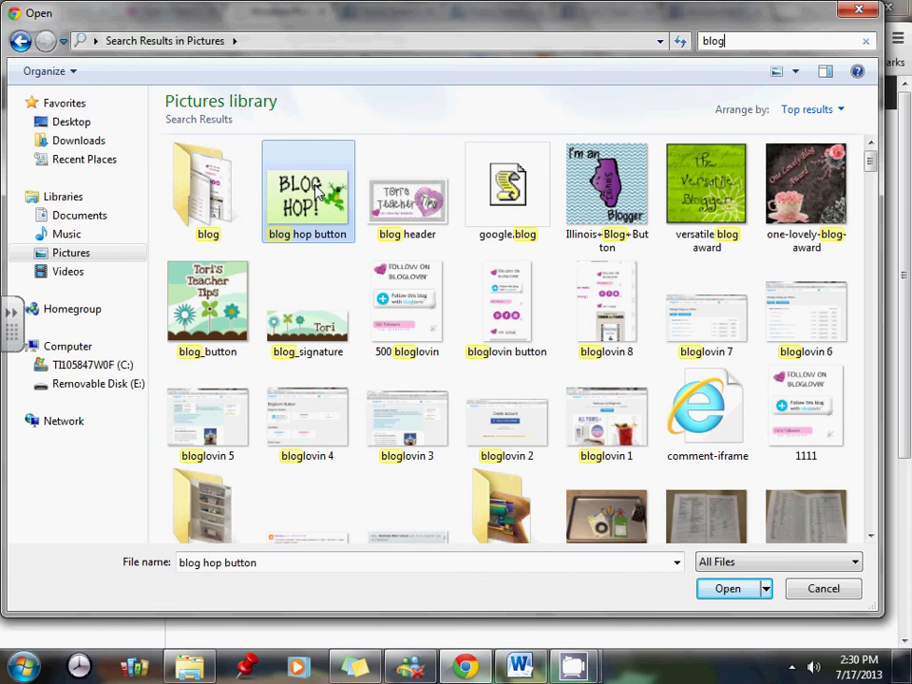
double_click(319, 190)
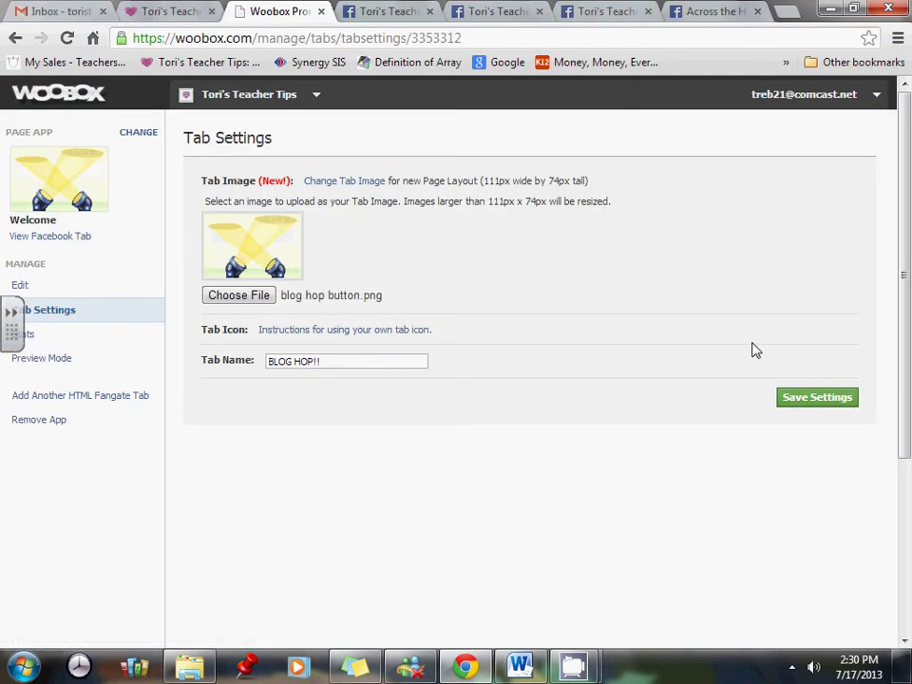
left_click(821, 403)
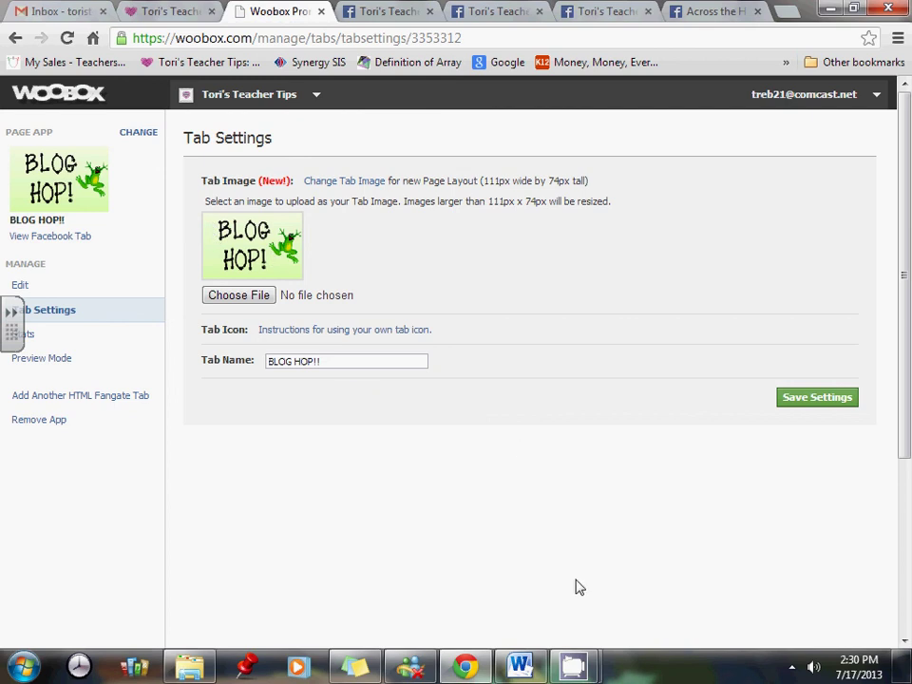
double_click(798, 9)
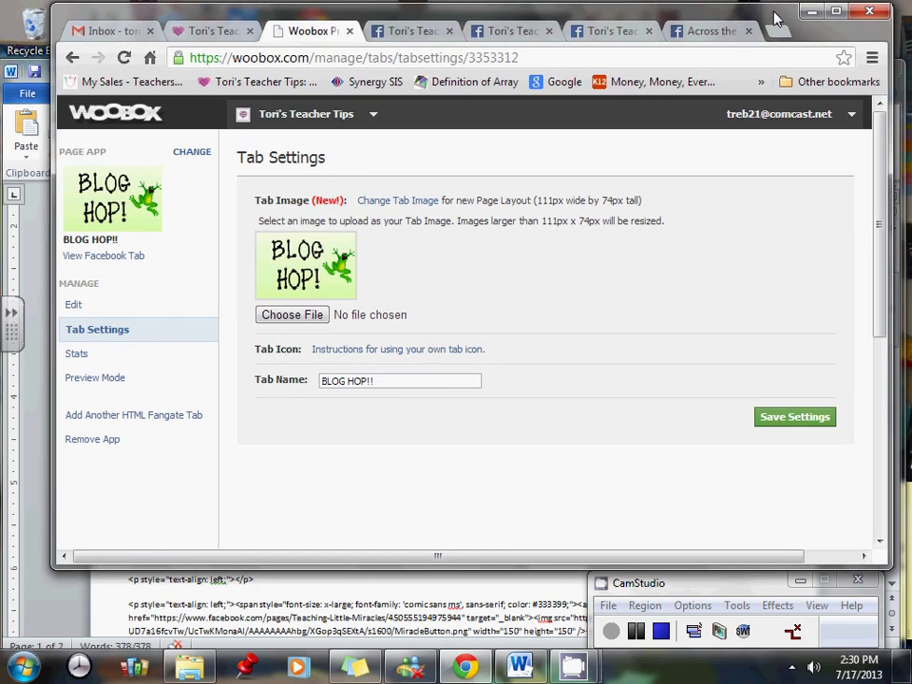